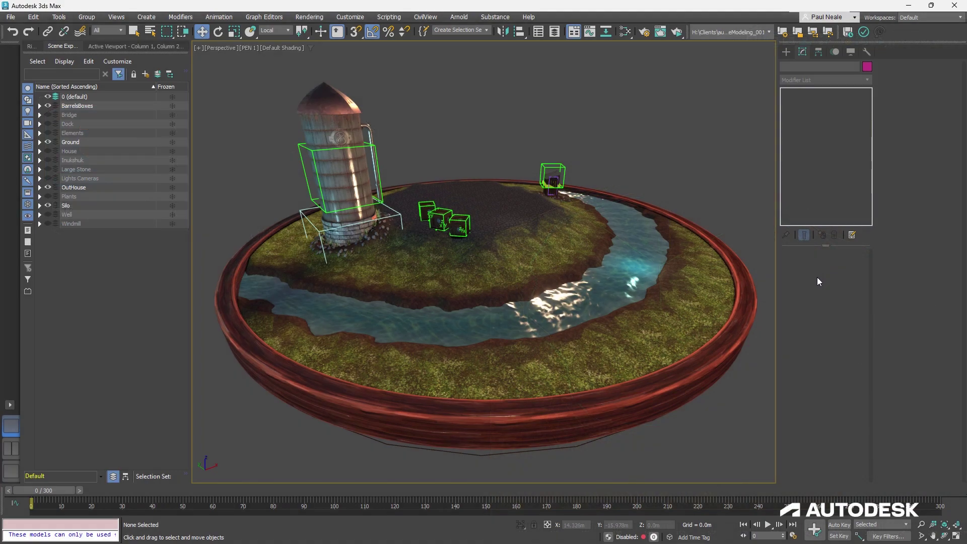
- Select the noise-modified cylinder that outlines the stone ground patch and move it across the hilltop
middle_click_drag(496, 347, 535, 219, "alt")
left_click(486, 255)
left_click_drag(482, 215, 509, 254)
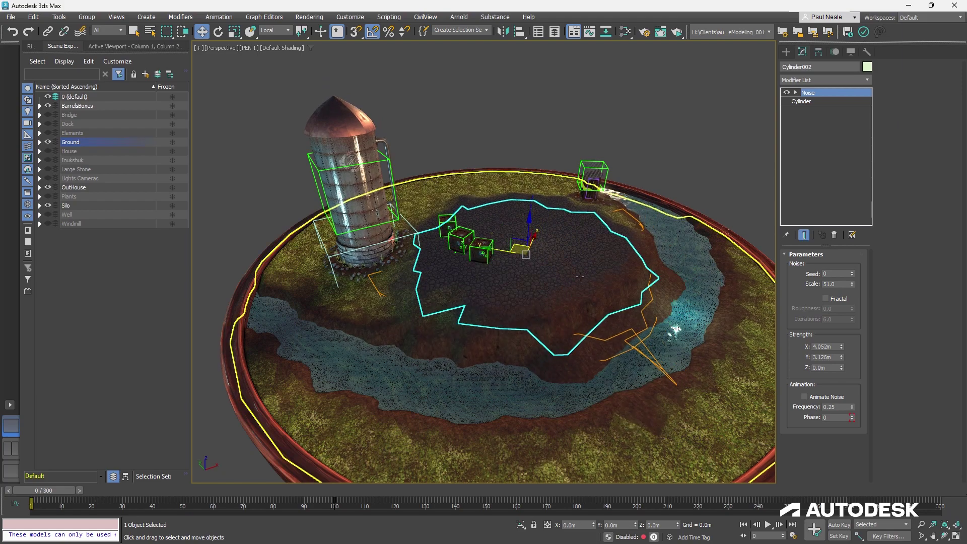
middle_click_drag(553, 284, 550, 285, "alt")
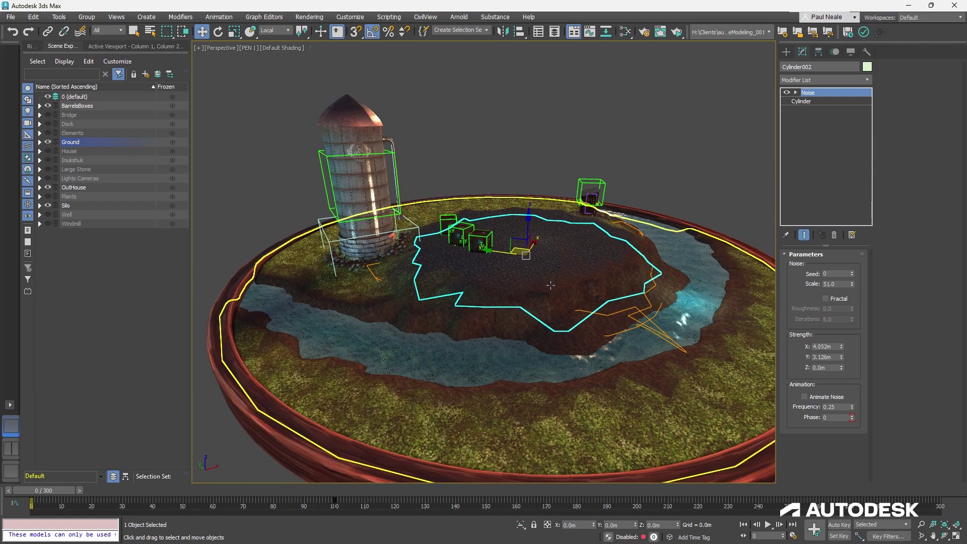
- Select the outer box helper of the front crate and move the crate across the ground surface
scroll(553, 286, "up", 5)
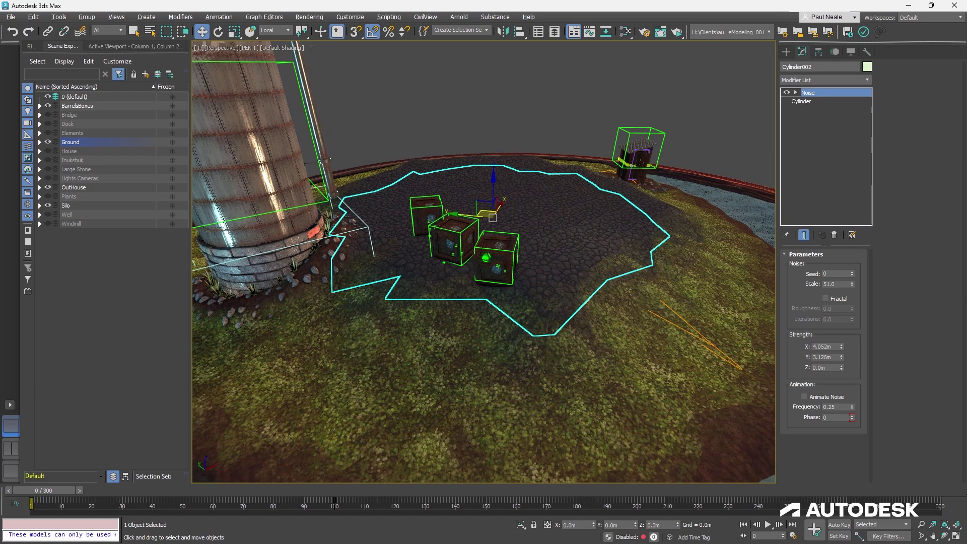
scroll(513, 218, "up", 3)
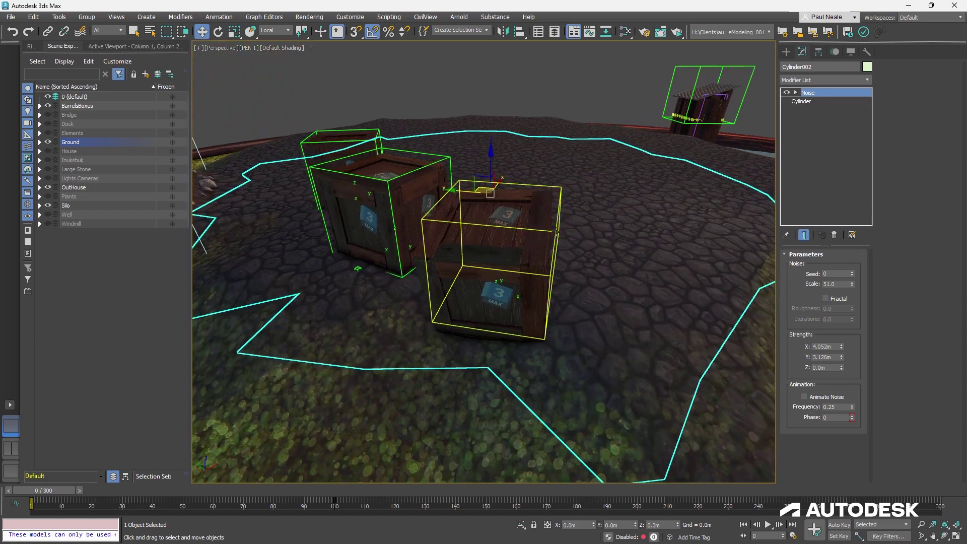
left_click(556, 231)
middle_click_drag(556, 232, 495, 224, "alt")
left_click_drag(488, 221, 575, 211)
middle_click_drag(576, 211, 561, 251, "alt")
- Switch the viewport to wireframe and select the tripod point helper Crate_PT_007 at the base of the front crate
key("F3")
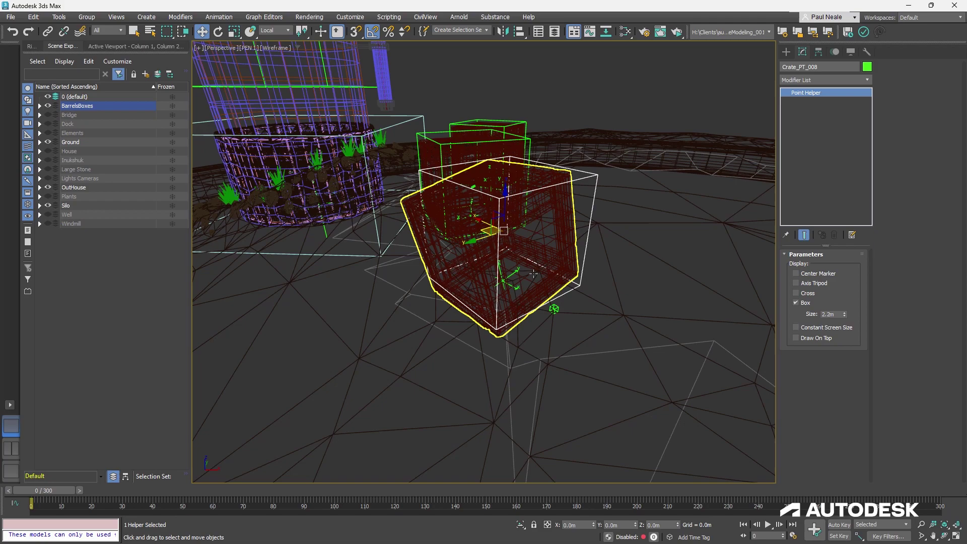
scroll(551, 258, "up", 10)
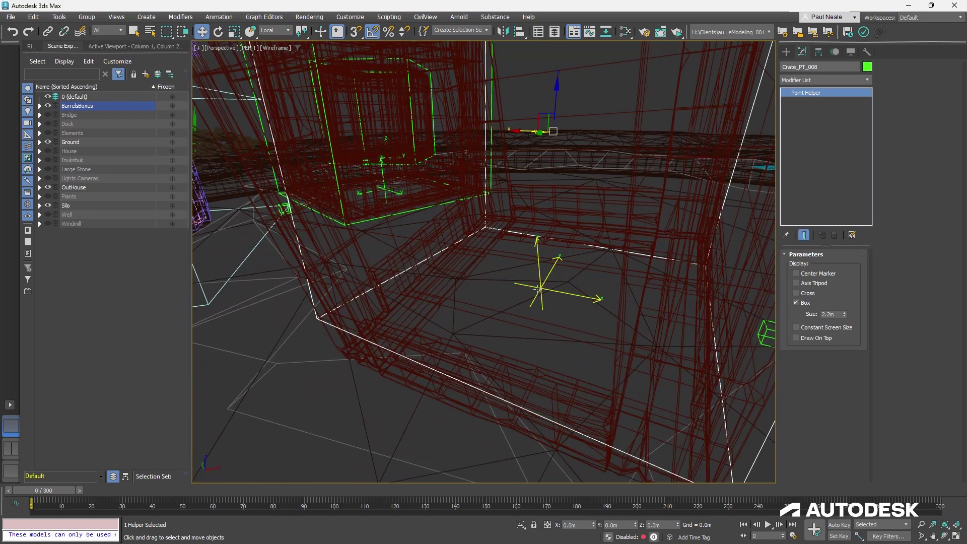
left_click(540, 289)
scroll(519, 303, "down", 10)
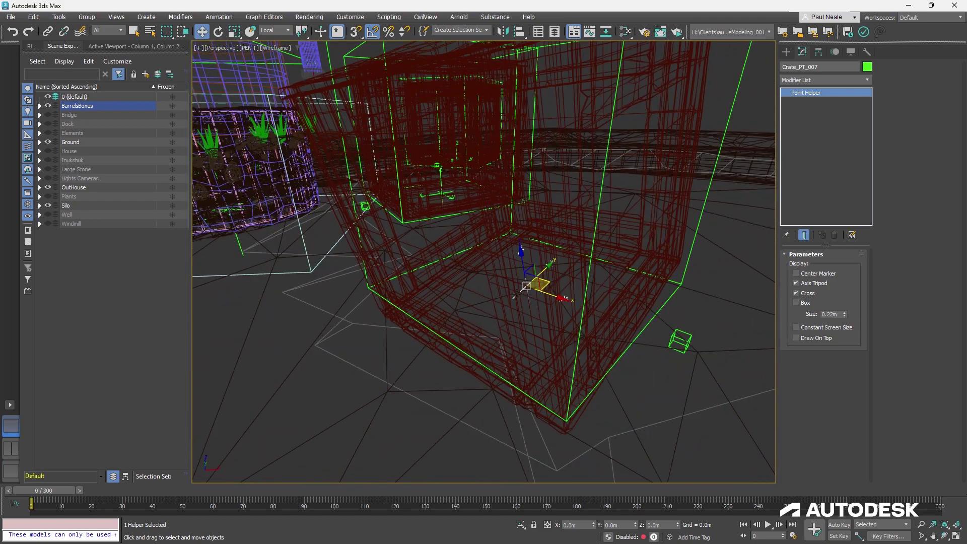
scroll(501, 279, "down", 1)
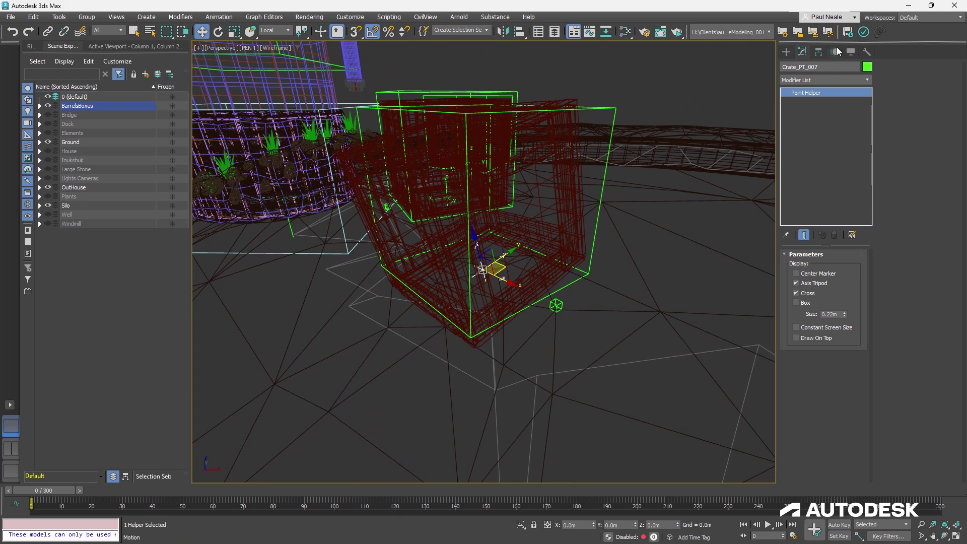
- Display the tripod helper's motion controllers and examine its Ray To Surface Position parameters
left_click(835, 52)
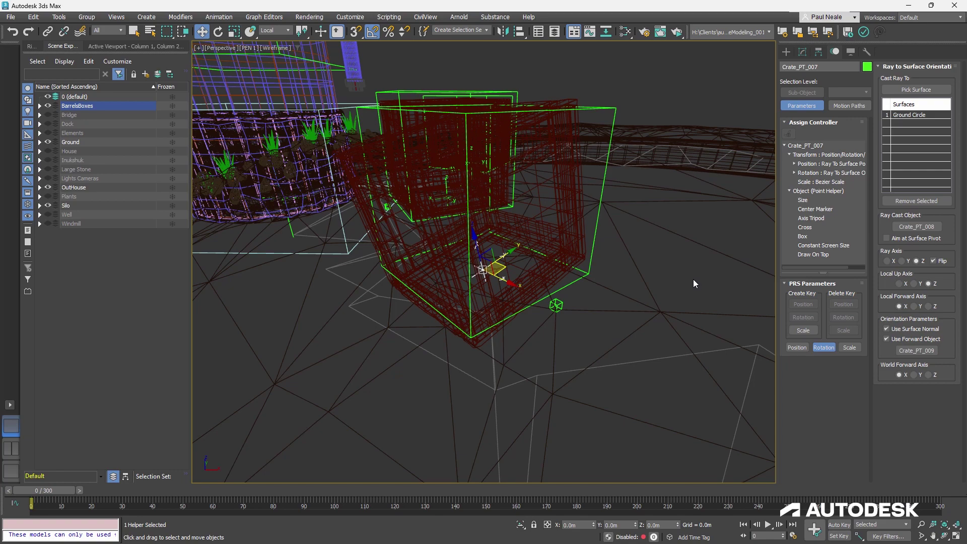
middle_click_drag(656, 291, 675, 285)
middle_click_drag(615, 291, 618, 288, "alt")
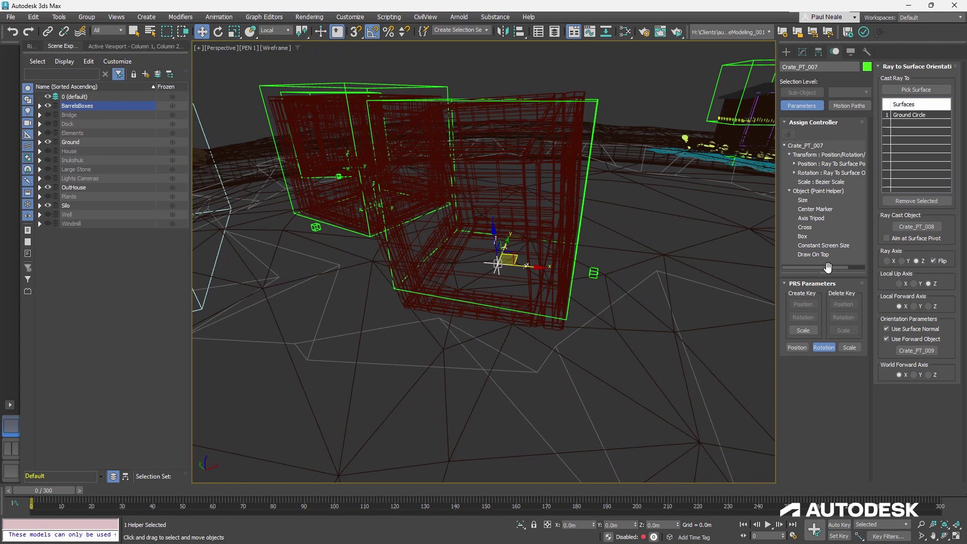
left_click(832, 164)
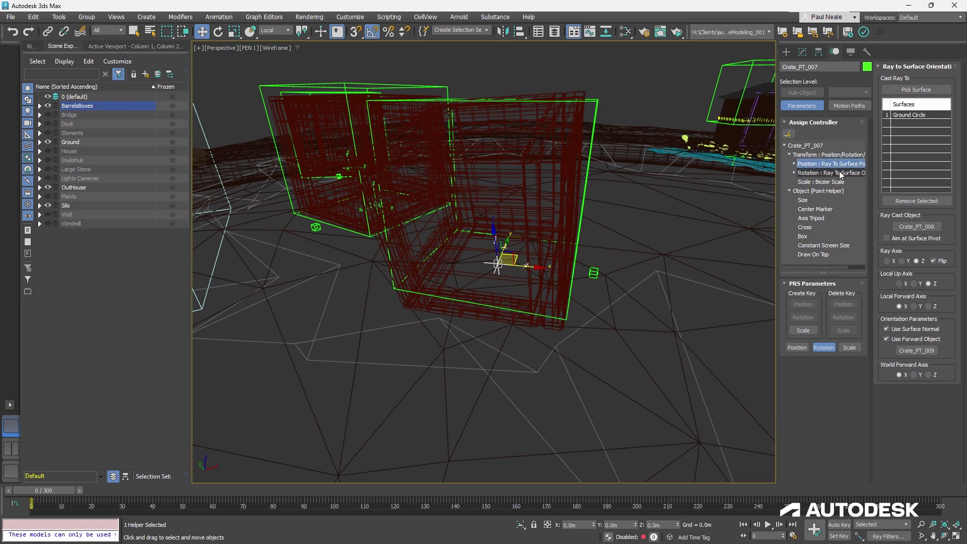
left_click(797, 347)
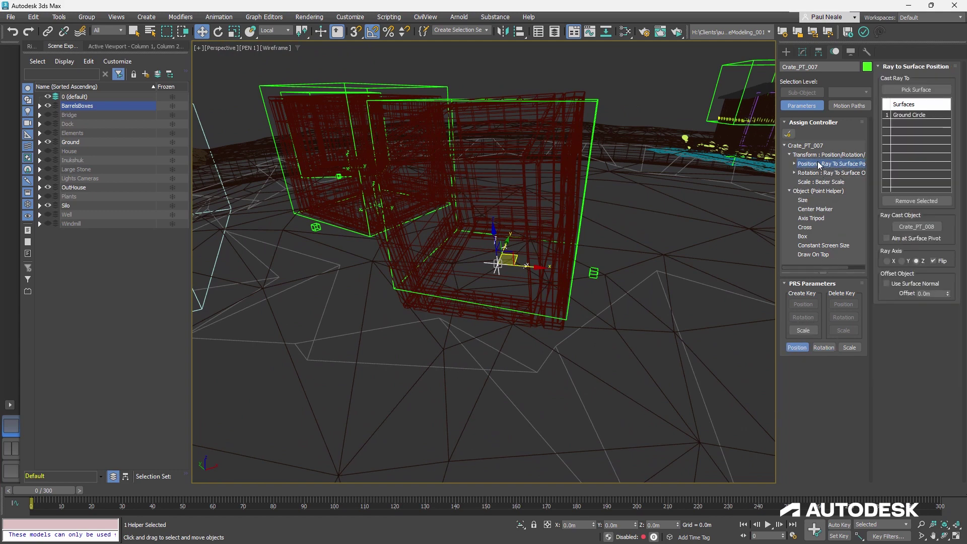
middle_click_drag(715, 217, 685, 237, "alt")
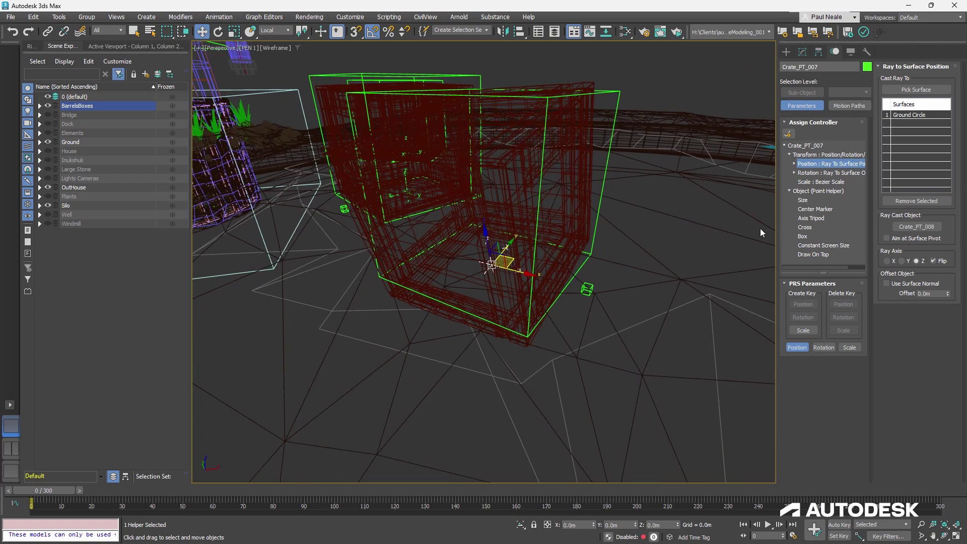
- Check which controller types are assigned to the tripod helper's Position and Rotation tracks, leaving both assignments as they are
right_click(831, 168)
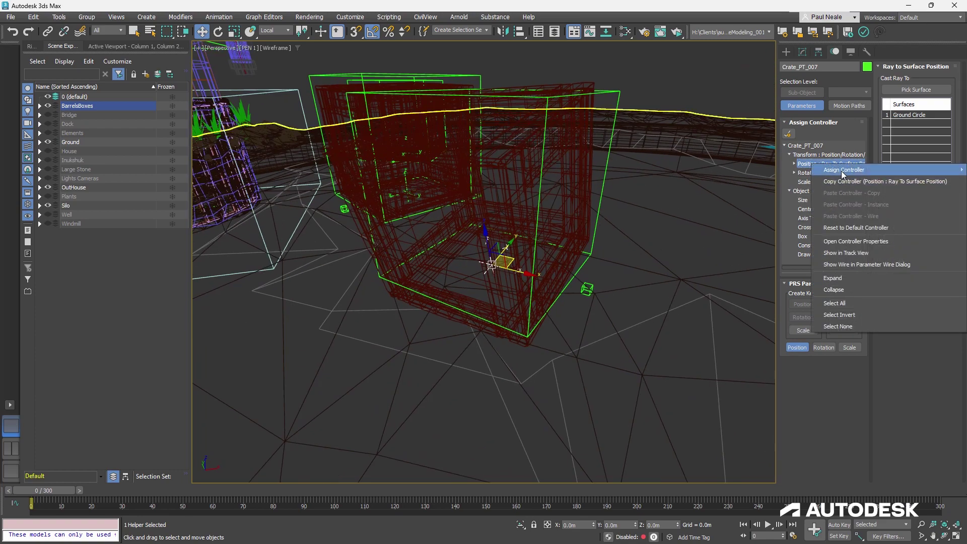
mouse_move(841, 171)
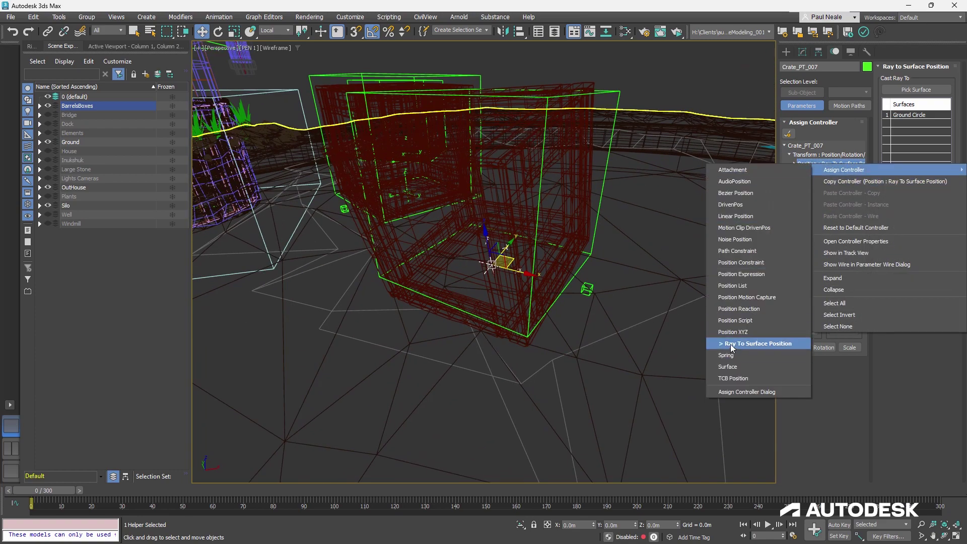
left_click(783, 352)
left_click(838, 172)
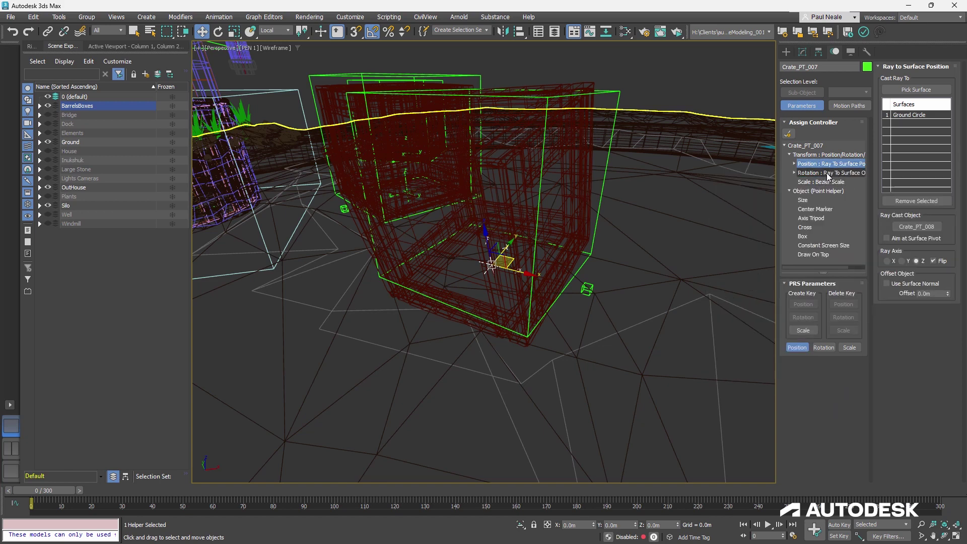
right_click(837, 173)
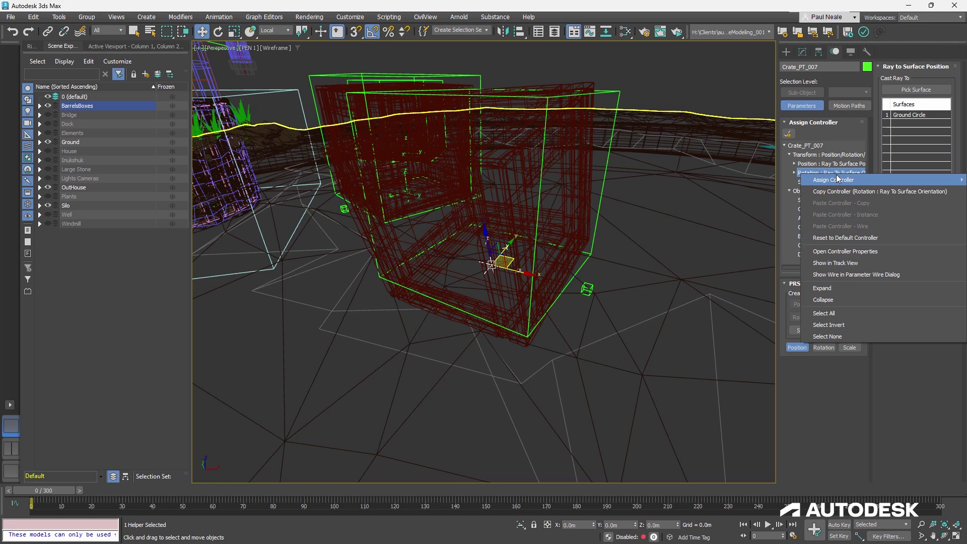
mouse_move(837, 181)
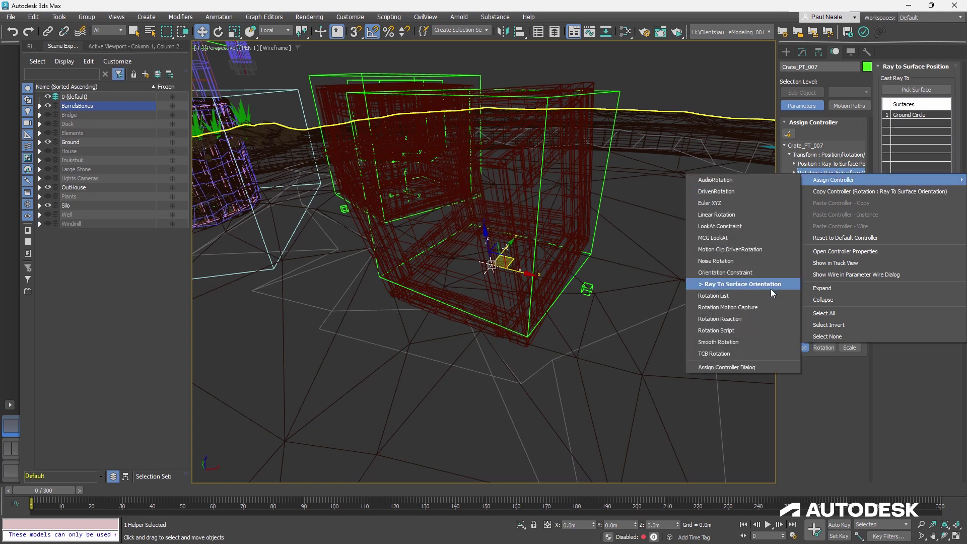
left_click(858, 395)
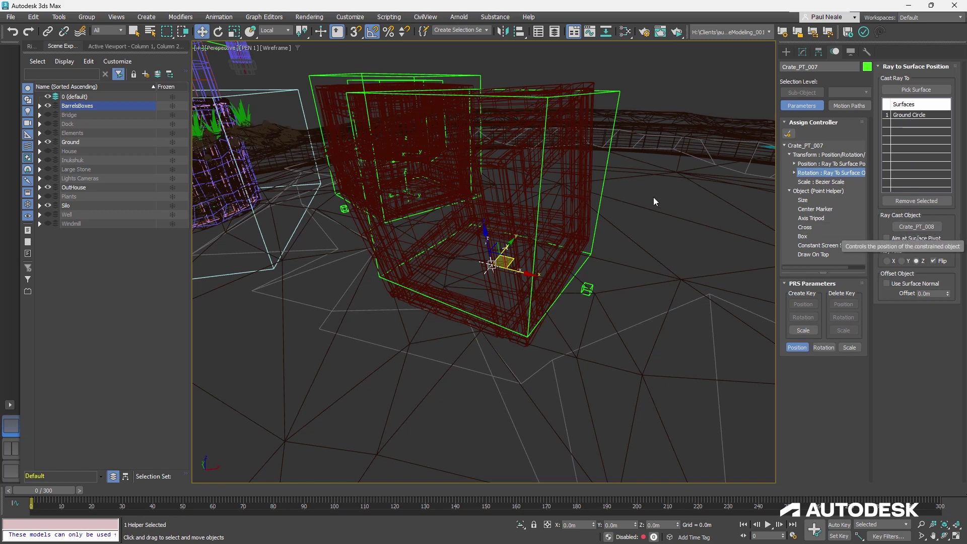
- Select the crate's outer box helper Crate_PT_008, the ray cast object, to examine its controllers
middle_click_drag(619, 186, 577, 224, "alt")
left_click(618, 190)
left_click(622, 207)
right_click(586, 229, "alt")
left_click(617, 219)
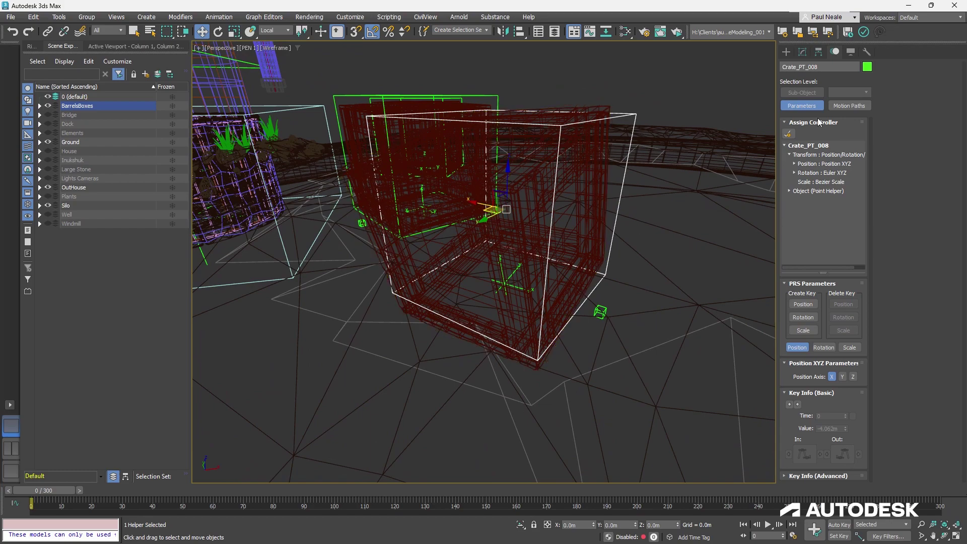
- Reselect the tripod helper at the crate's base and examine its Ray To Surface Orientation parameters and axis settings
scroll(503, 211, "up", 5)
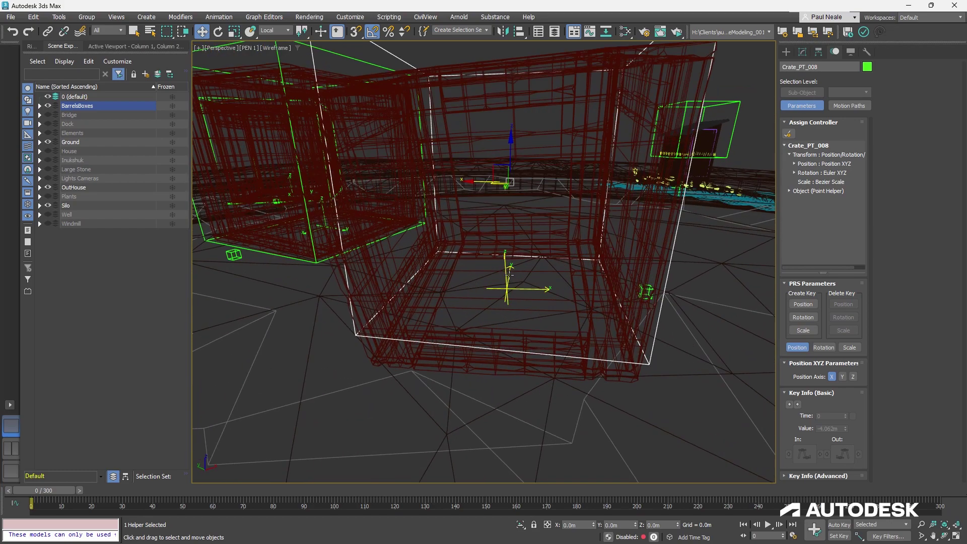
left_click(505, 276)
mouse_move(522, 273)
middle_mouse_down("alt")
mouse_move(505, 285)
mouse_move(507, 270)
middle_mouse_up("alt")
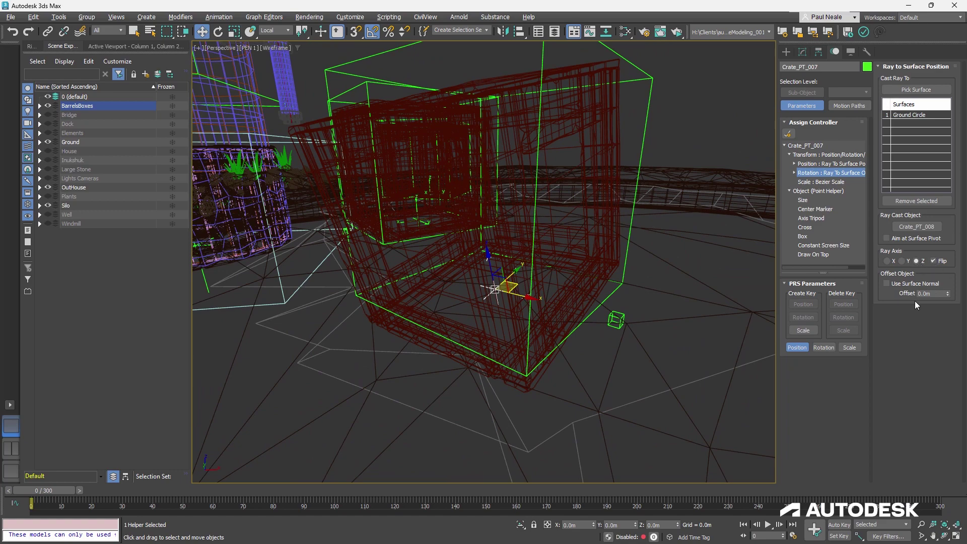
middle_click_drag(643, 272, 633, 291, "alt")
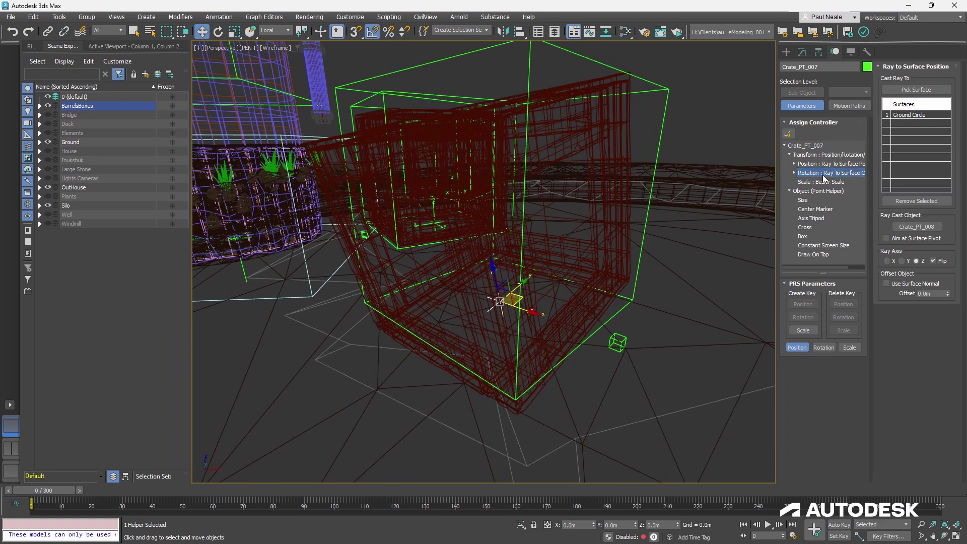
left_click(821, 347)
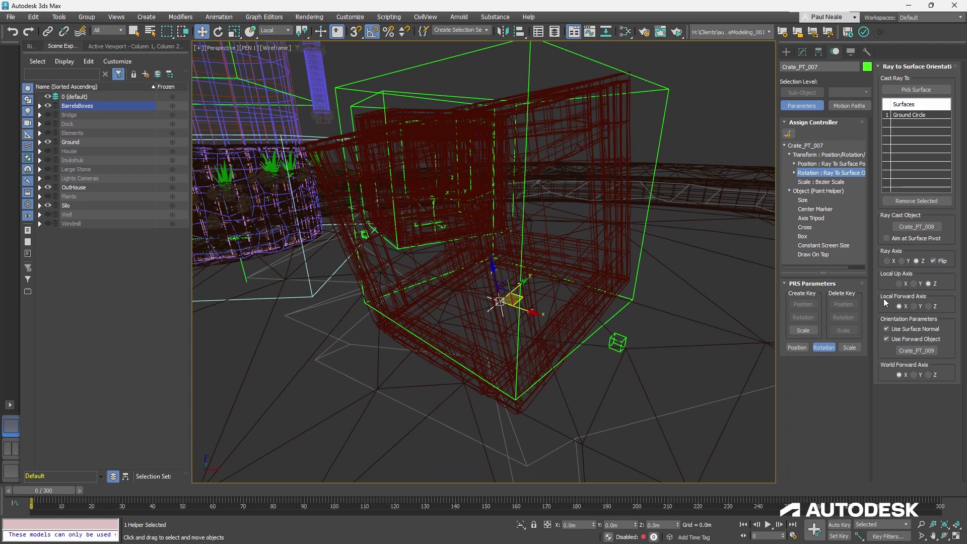
mouse_move(669, 300)
middle_mouse_down("alt")
mouse_move(660, 307)
mouse_move(653, 294)
middle_mouse_up("alt")
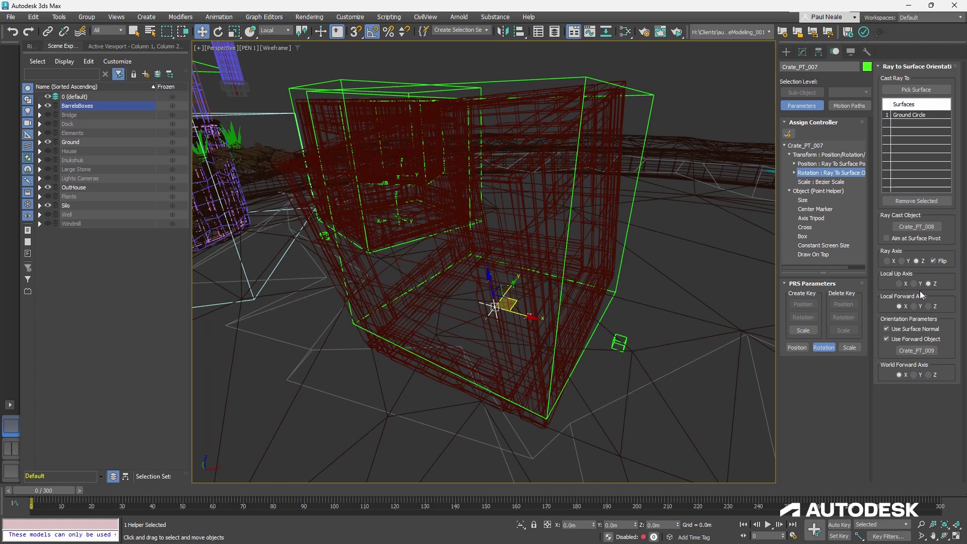
middle_click_drag(680, 308, 628, 310, "alt")
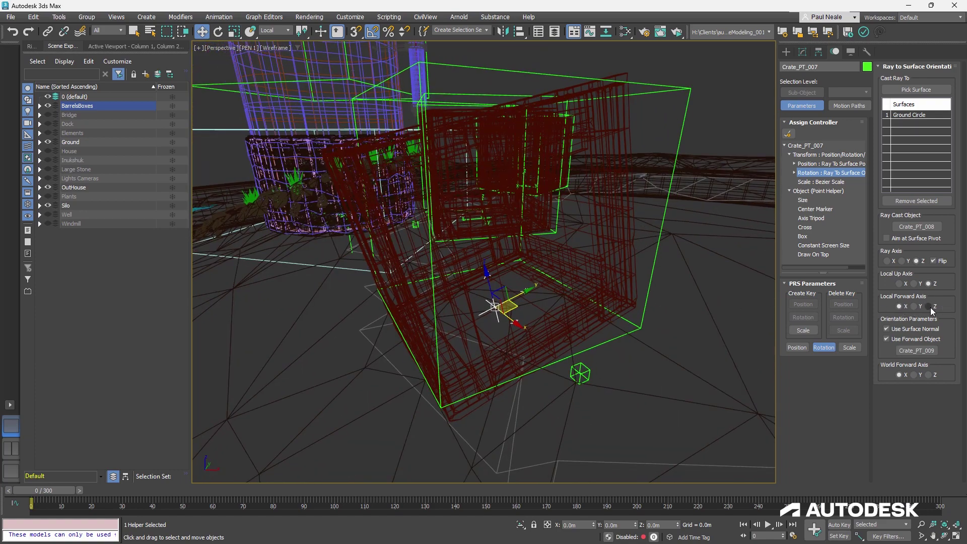
middle_click_drag(666, 311, 717, 323, "alt")
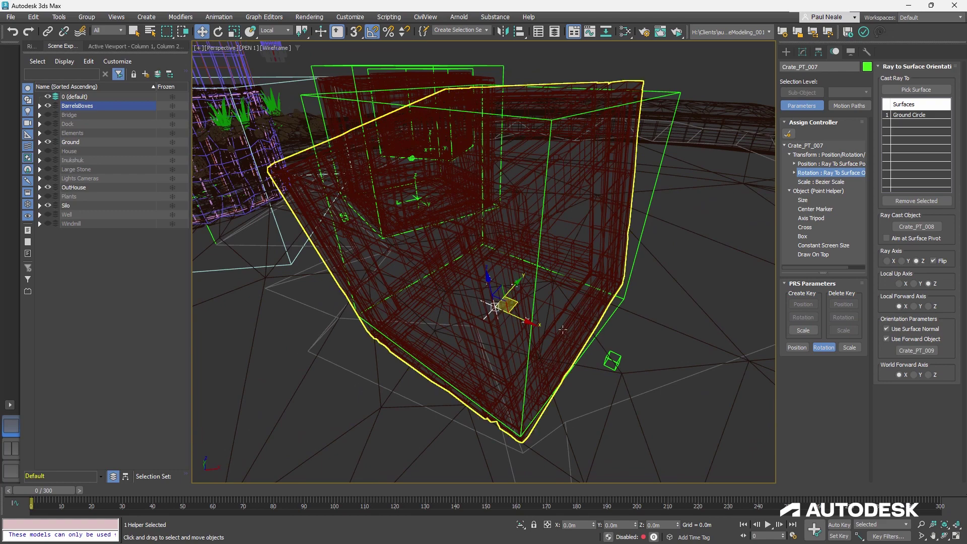
middle_click_drag(506, 332, 628, 313, "alt")
- Inspect the small forward-object helper Crate_PT_009 beside the crate and return to the tripod helper's orientation parameters
left_click(622, 327)
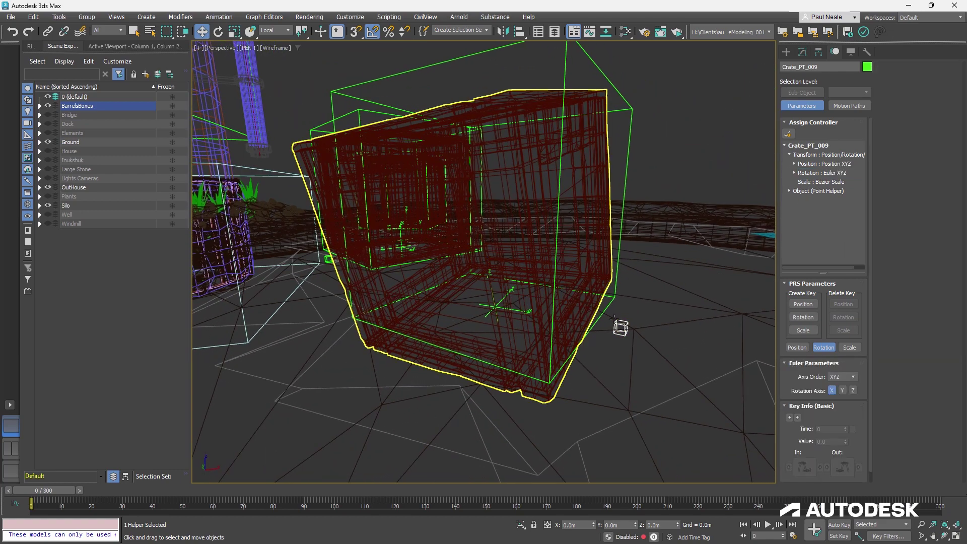
mouse_move(622, 328)
middle_mouse_down("alt")
mouse_move(576, 336)
mouse_move(637, 326)
middle_mouse_up("alt")
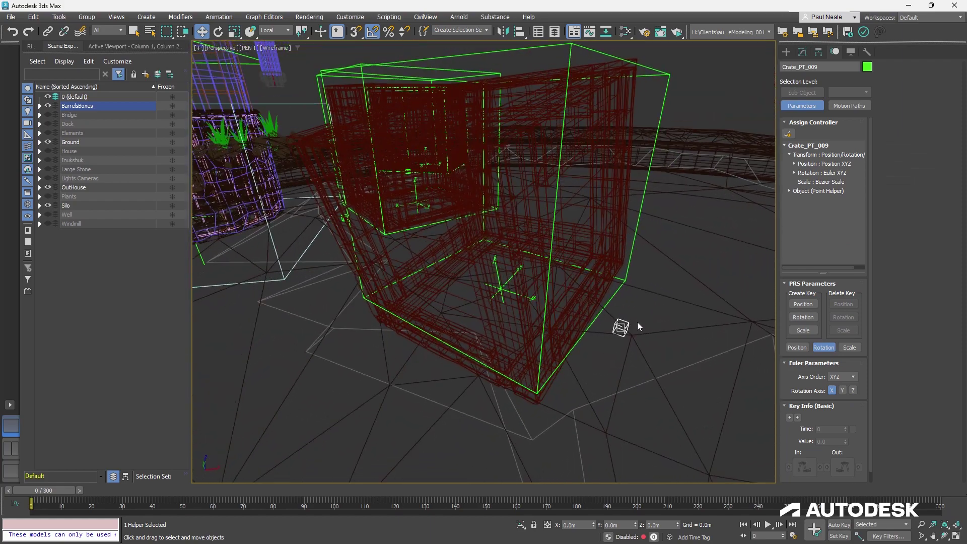
left_click(499, 275)
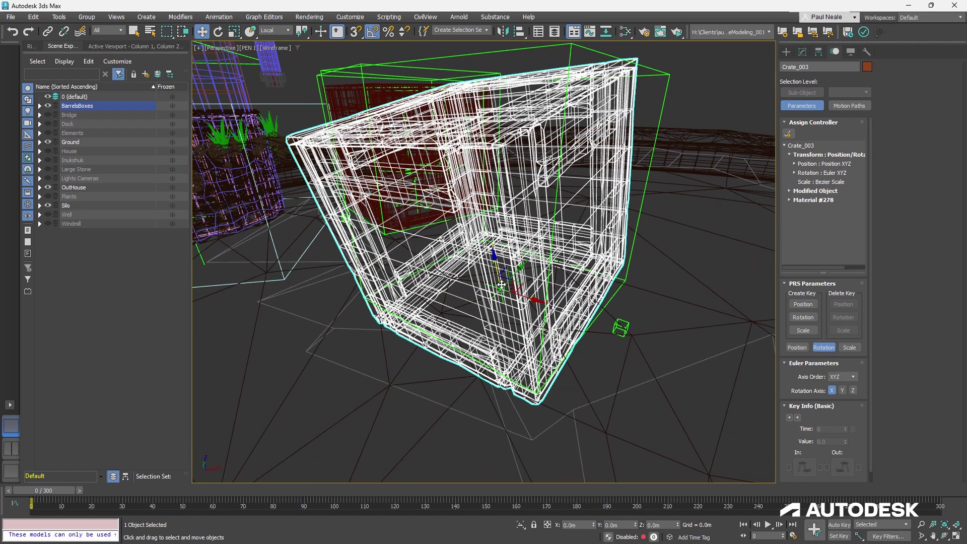
middle_click_drag(499, 275, 526, 298, "alt")
left_click(482, 292)
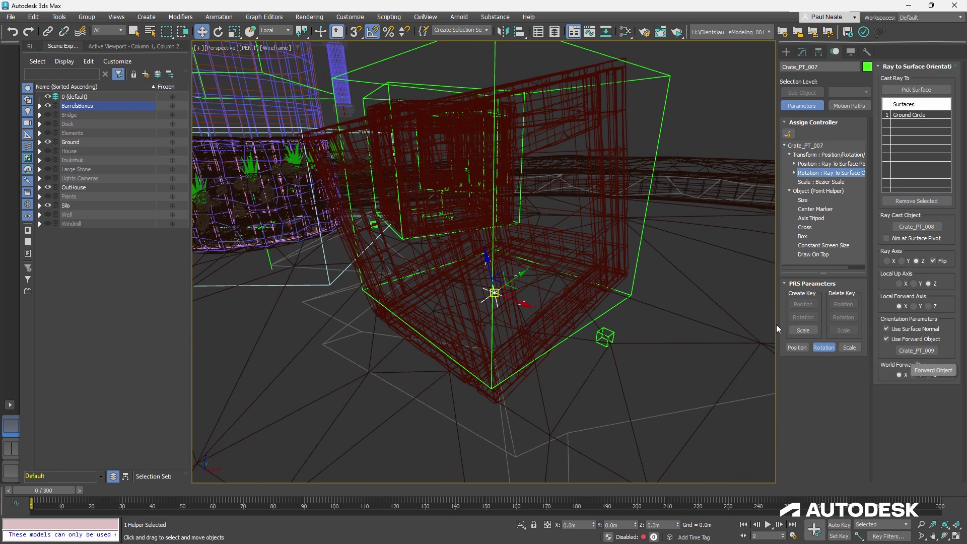
- Try rotating the front crate's outer box helper Crate_PT_008 with the Rotate tool
left_click(641, 255)
key("e")
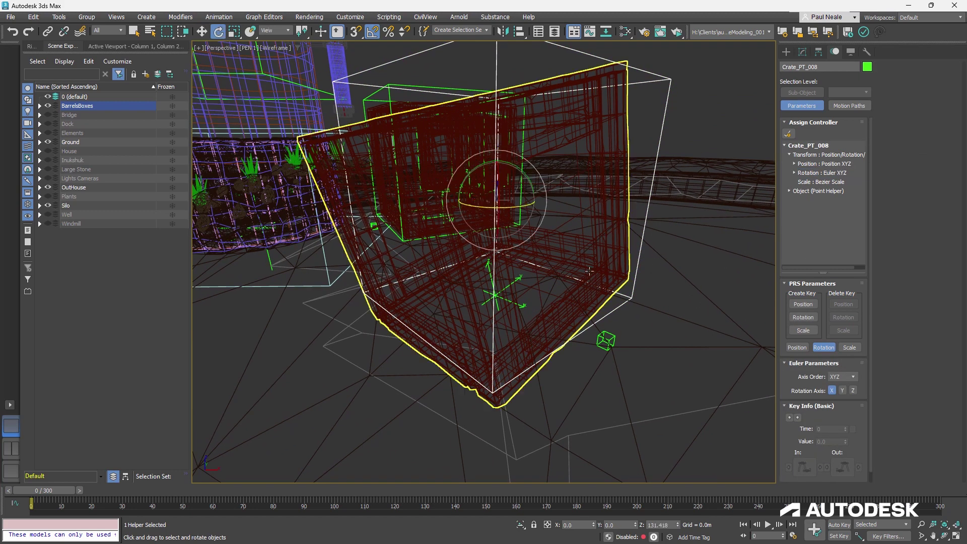
mouse_move(517, 208)
left_mouse_down()
mouse_move(468, 206)
mouse_move(554, 198)
mouse_move(487, 205)
mouse_move(524, 190)
left_mouse_up()
middle_click_drag(585, 311, 658, 296, "alt")
- Select the silo's box-shaped helper Silo_Control and frame the silo base together with the crates
scroll(555, 282, "down", 4)
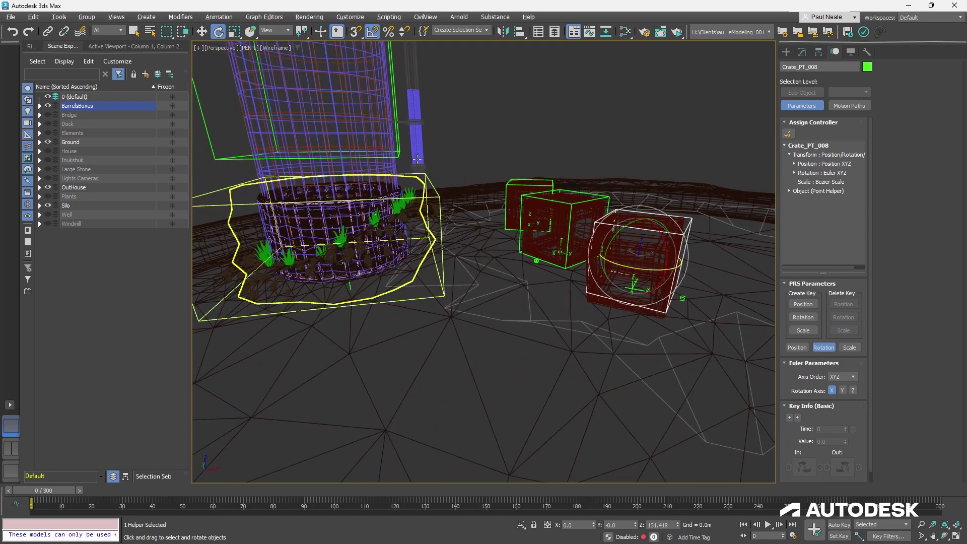
middle_click_drag(417, 159, 607, 276)
middle_click_drag(518, 244, 654, 327)
left_click(652, 207)
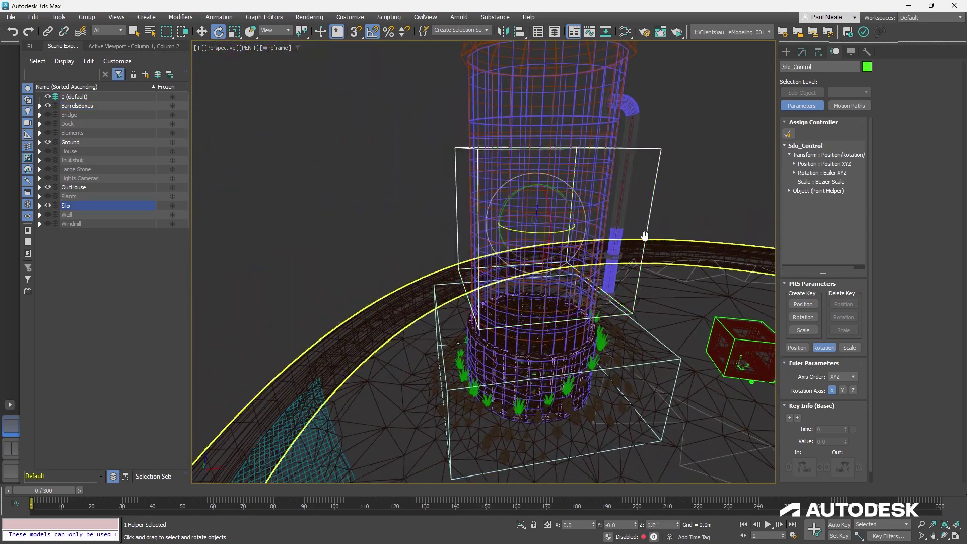
middle_click_drag(644, 236, 503, 254, "alt")
middle_click_drag(538, 328, 514, 230, "alt")
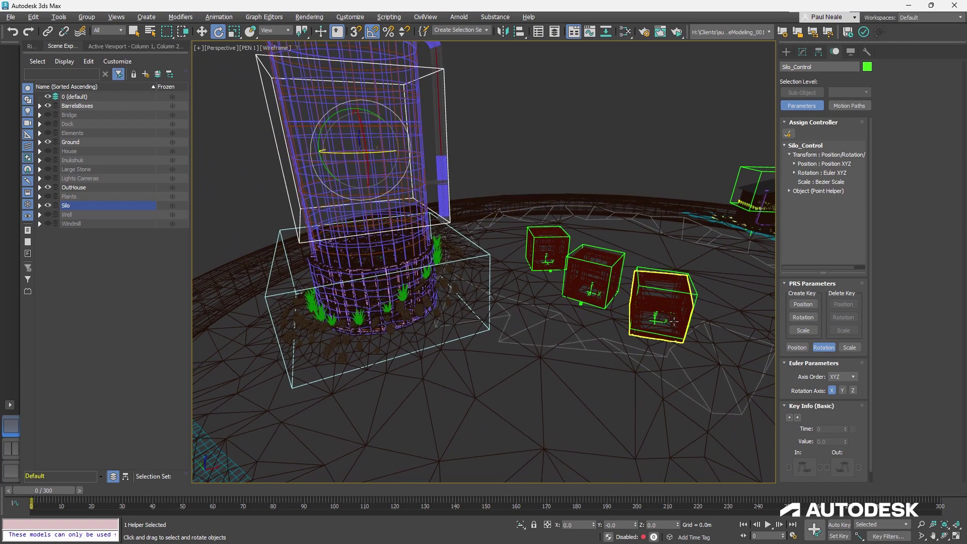
- Switch the viewport to default shading and ready the Silo_Control helper for moving with the Move tool
mouse_move(464, 324)
middle_mouse_down("alt")
mouse_move(500, 331)
mouse_move(486, 249)
mouse_move(498, 262)
middle_mouse_up("alt")
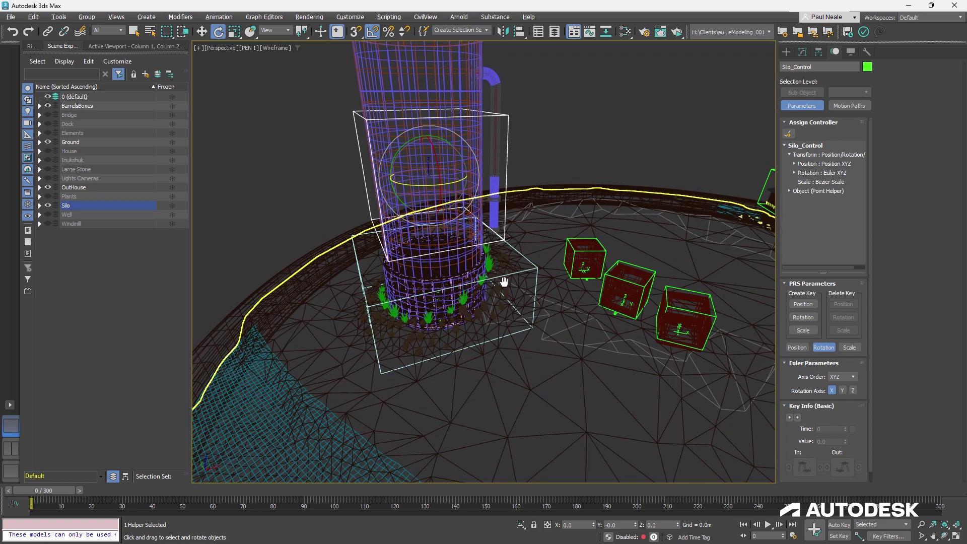
key("F3")
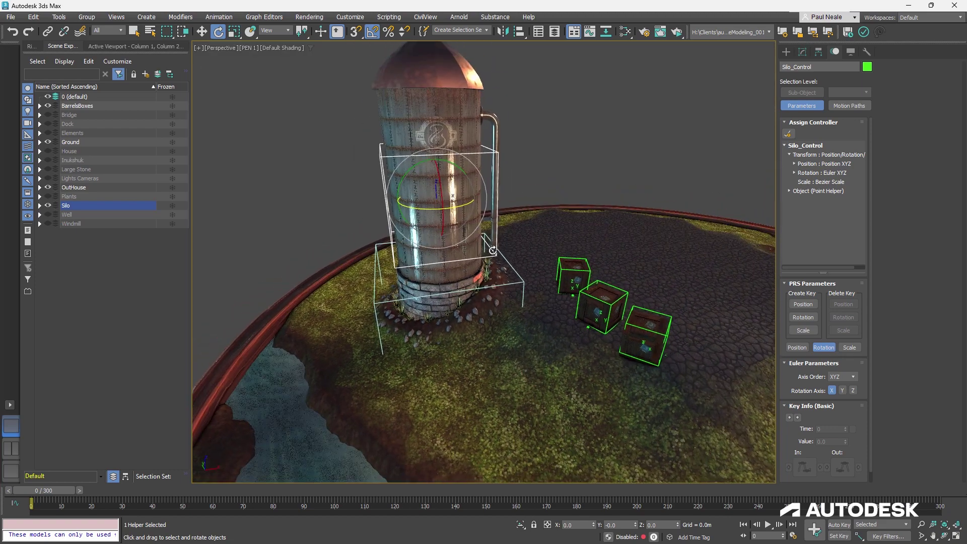
key("w")
mouse_move(450, 181)
left_mouse_down()
mouse_move(506, 154)
mouse_move(434, 177)
mouse_move(486, 163)
mouse_move(450, 162)
left_mouse_up()
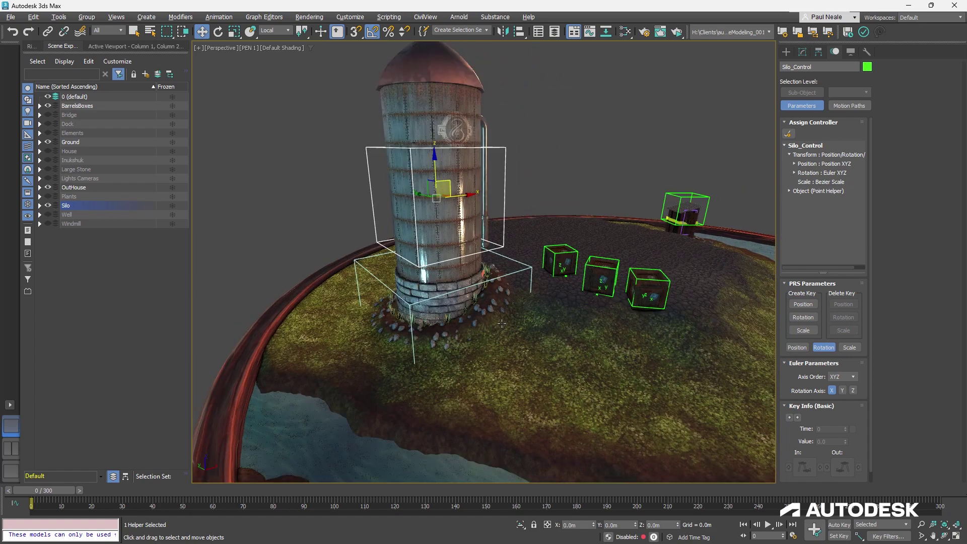
- Select the Silo_GroundSelection box around the silo's base and inspect the ground area it covers
scroll(502, 324, "up", 4)
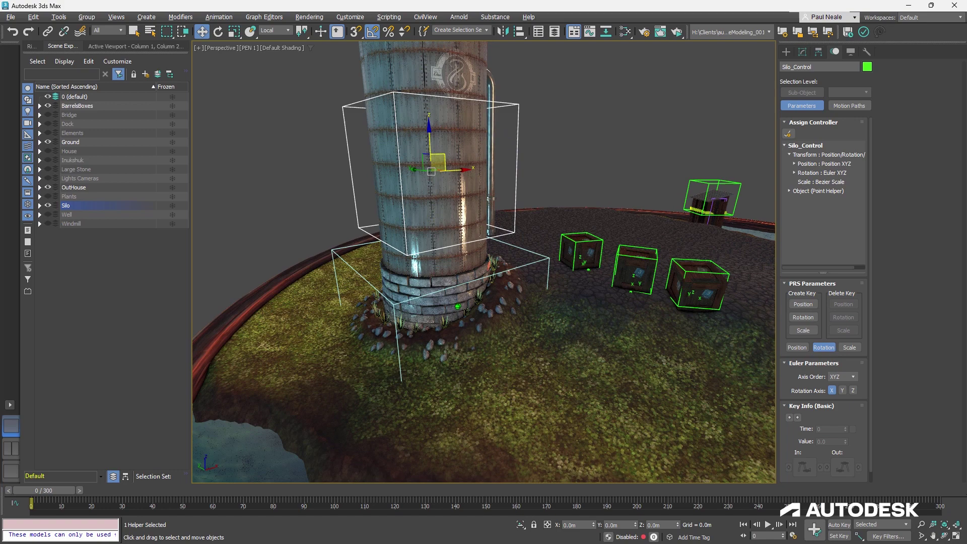
scroll(479, 336, "up", 2)
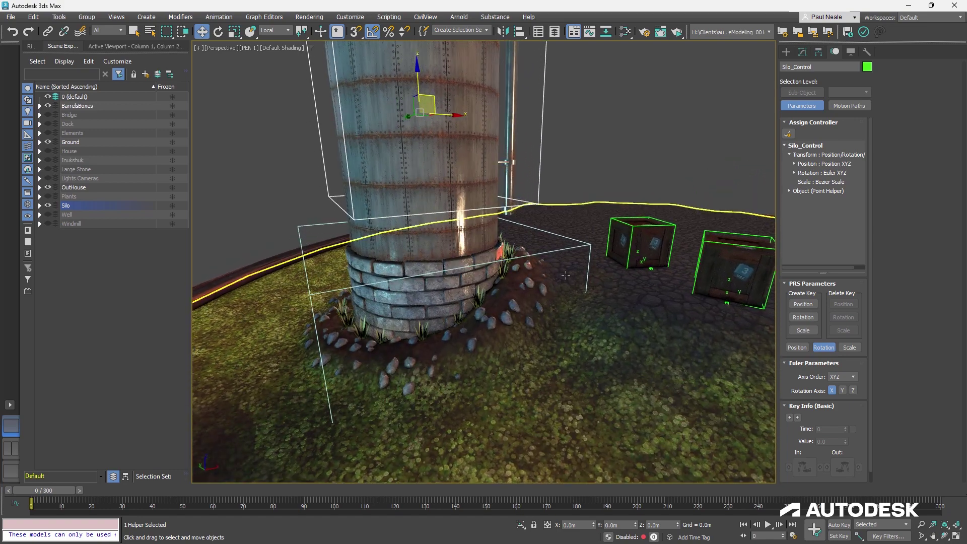
left_click(308, 225)
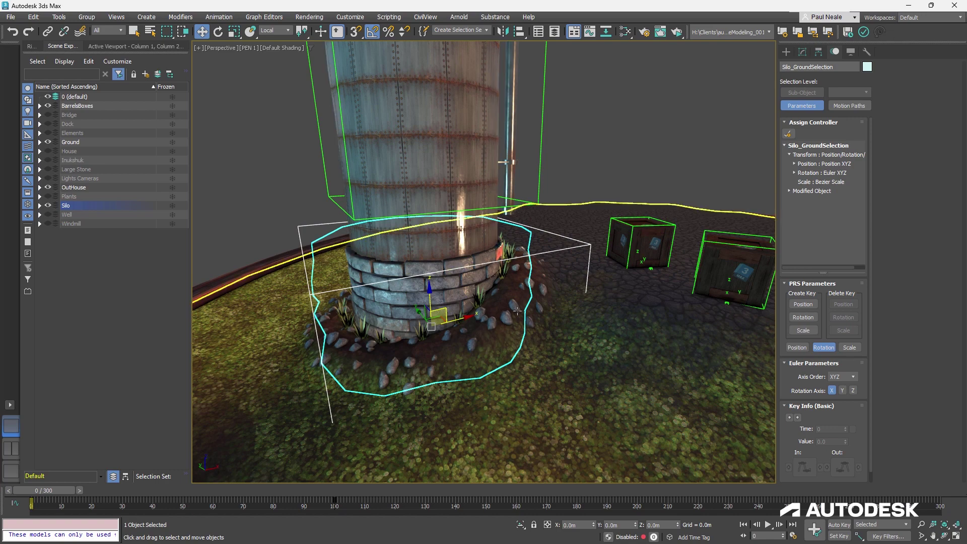
middle_click_drag(561, 247, 525, 326, "alt")
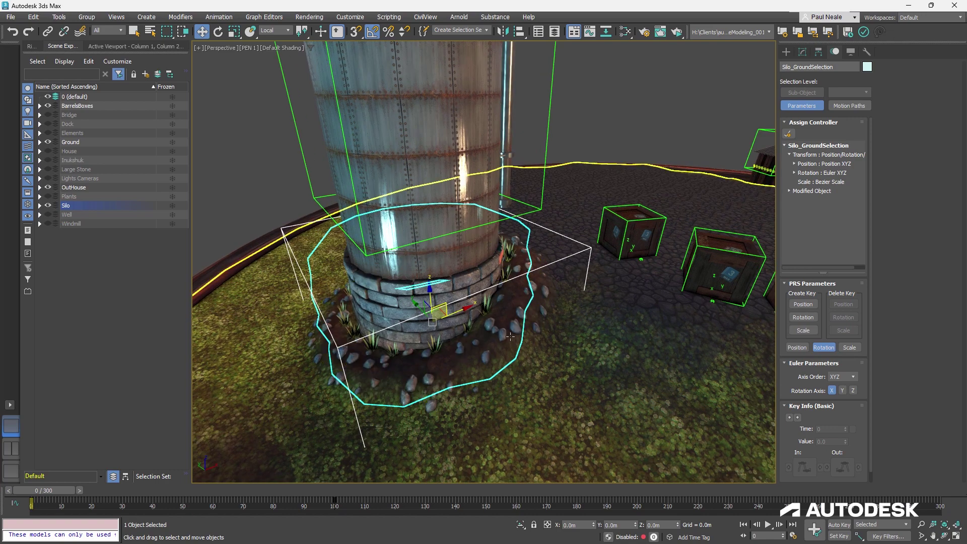
- Select the Silo_Stone Ring rocks around the silo base and examine their modifier stack and Conform settings
left_click(505, 336)
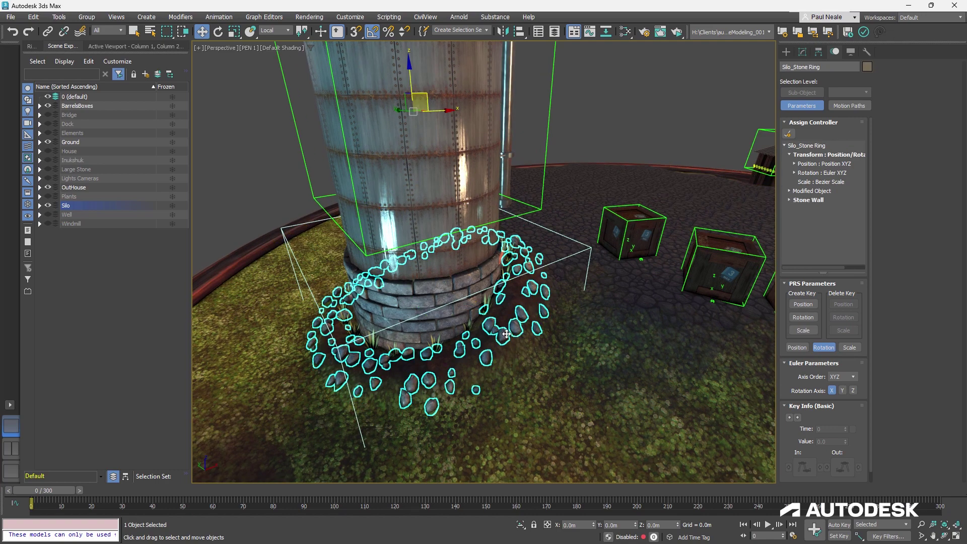
middle_click_drag(505, 336, 548, 340, "alt")
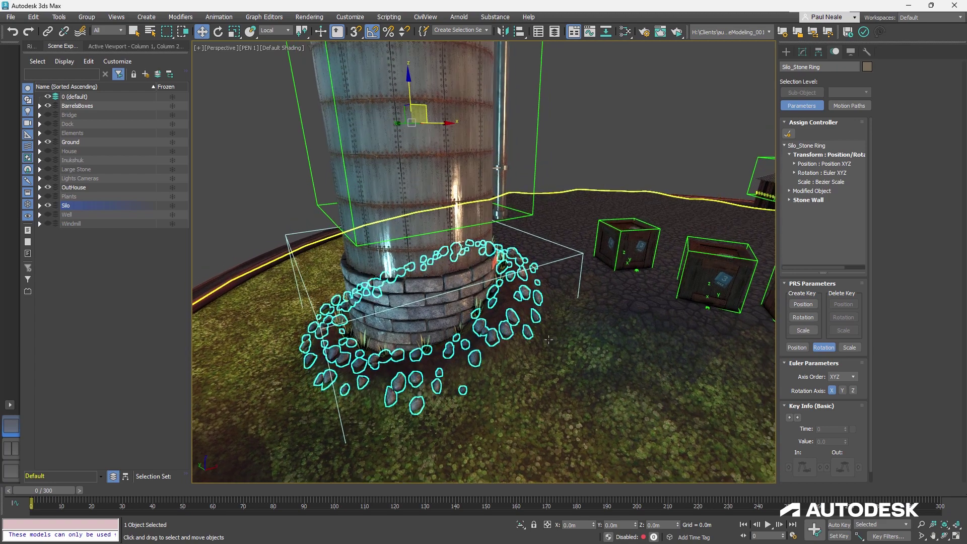
left_click(802, 52)
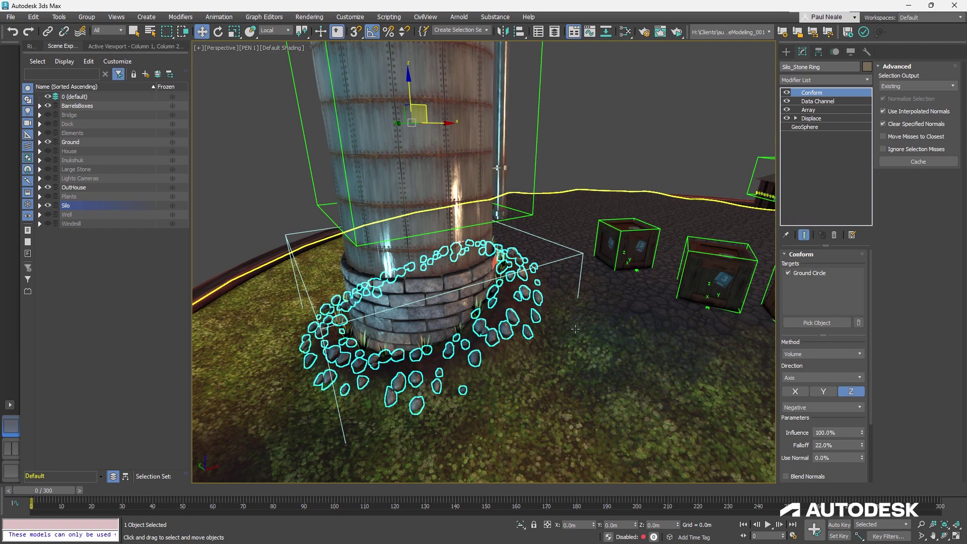
middle_click_drag(575, 328, 593, 338, "alt")
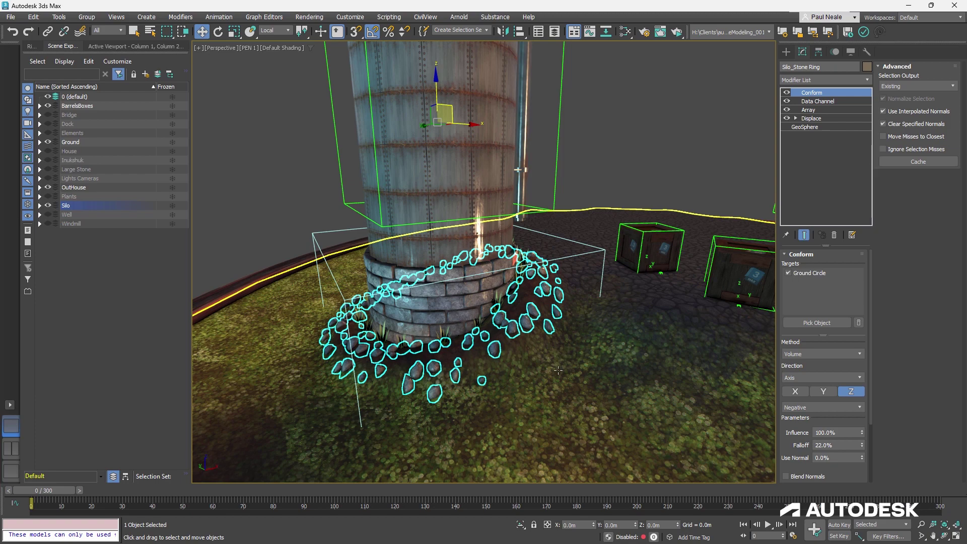
middle_click_drag(509, 368, 602, 361, "alt")
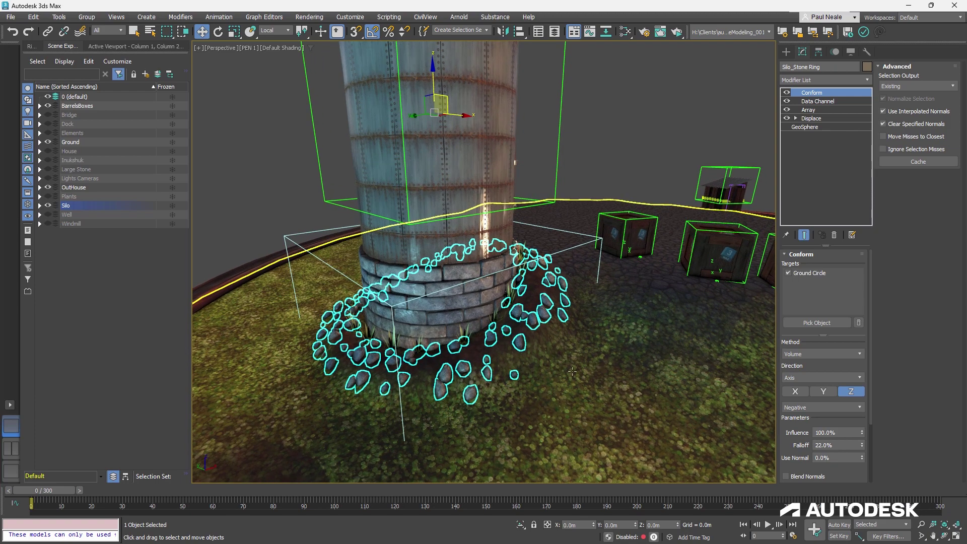
middle_click_drag(354, 400, 378, 379, "alt")
scroll(372, 375, "up", 4)
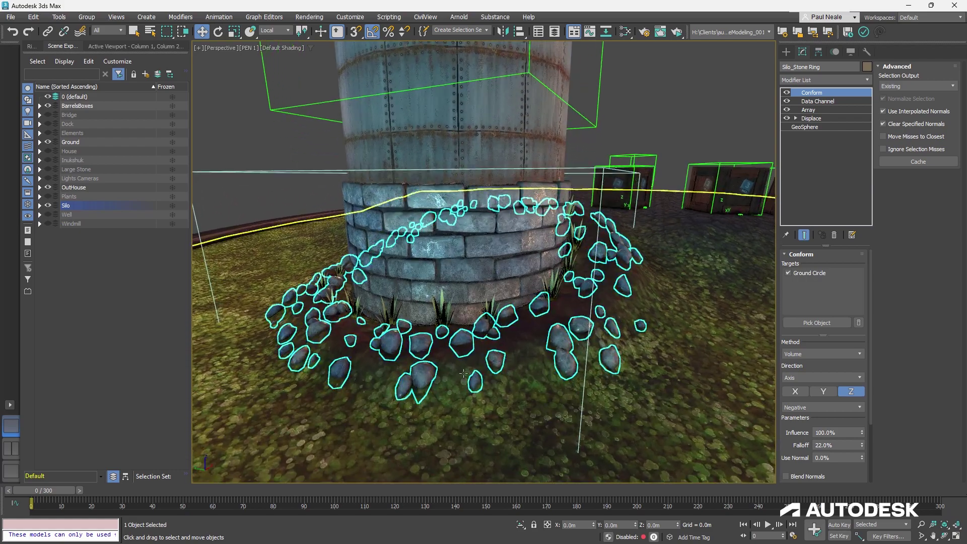
middle_click_drag(521, 381, 552, 380, "alt")
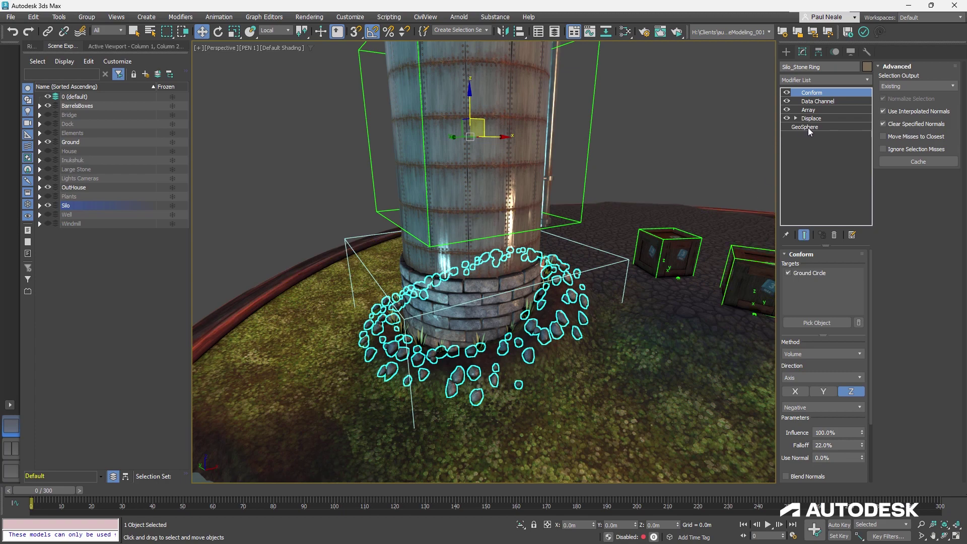
- Step through the stone ring's GeoSphere, Displace and Array levels and inspect the radial rock array without Conform
left_click(807, 128)
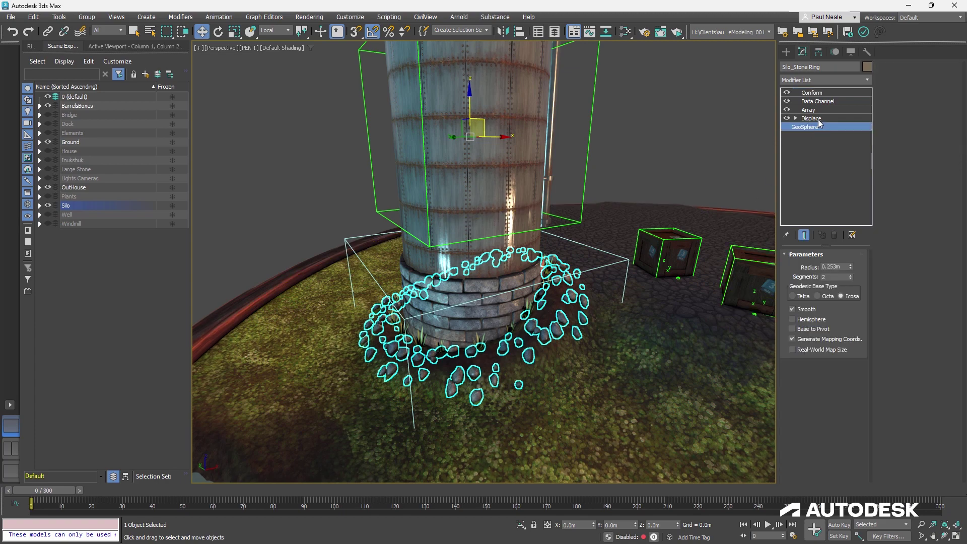
left_click(819, 119)
left_click(808, 109)
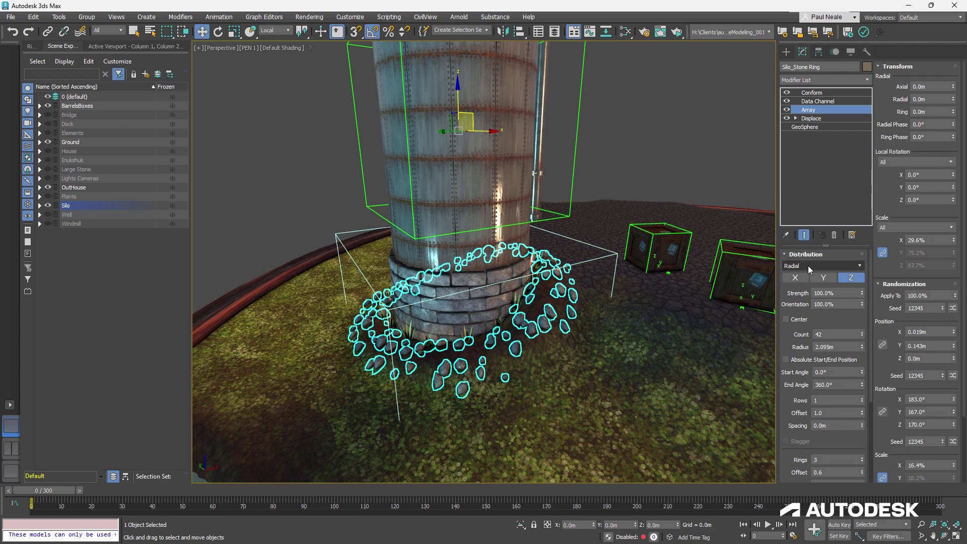
mouse_move(704, 274)
middle_mouse_down("alt")
mouse_move(684, 277)
mouse_move(700, 267)
middle_mouse_up("alt")
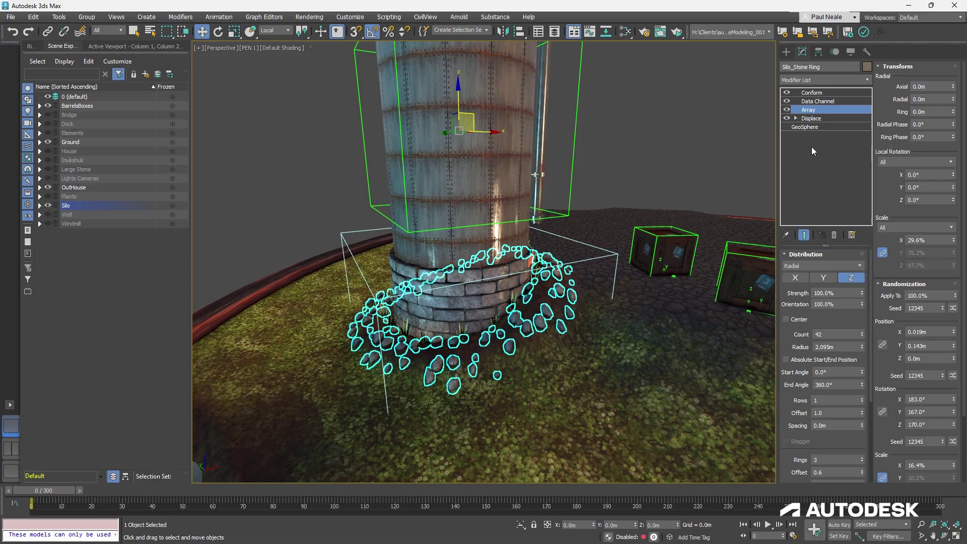
middle_click_drag(609, 315, 557, 297, "alt")
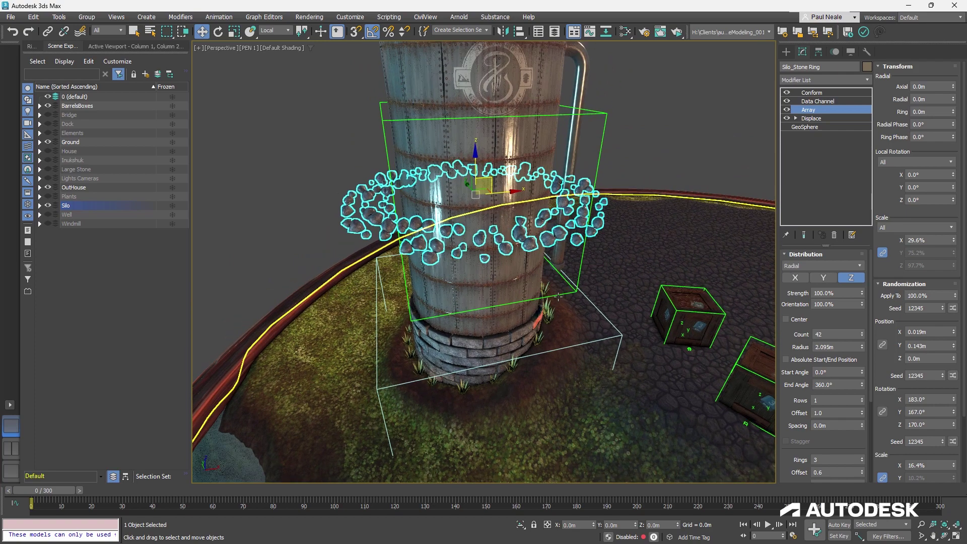
- Check the Silo_Control helper, then reselect the stone ring and examine its Array and Data Channel modifiers
left_click(551, 293)
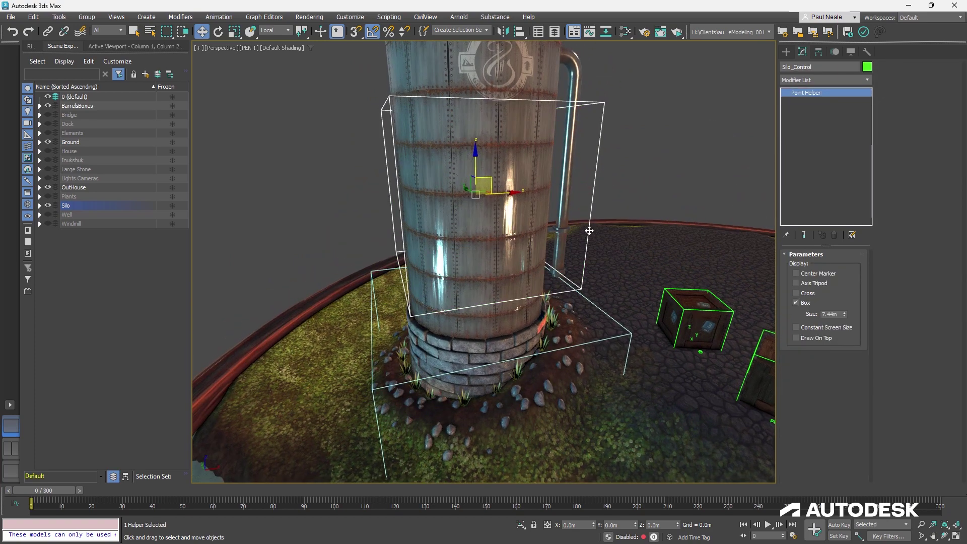
left_click(566, 362)
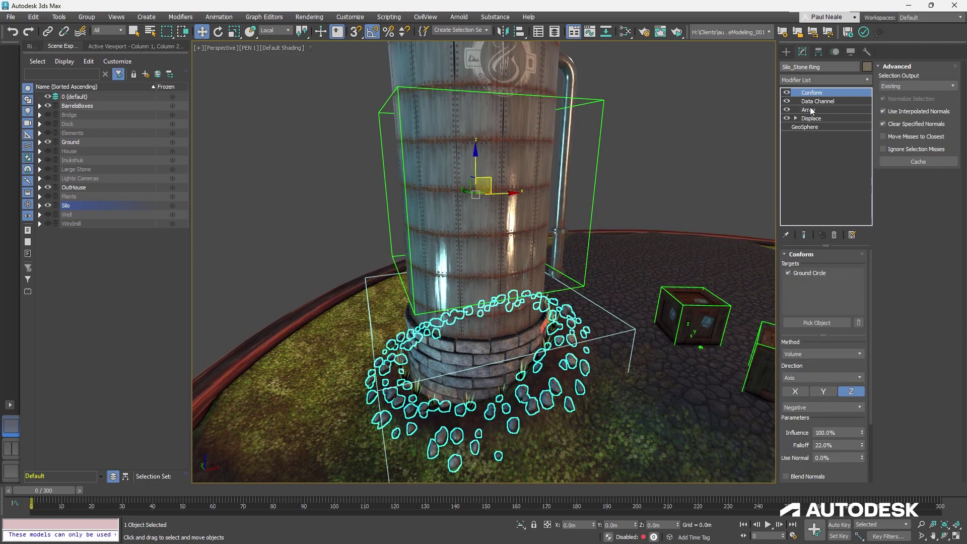
left_click(809, 110)
left_click(816, 101)
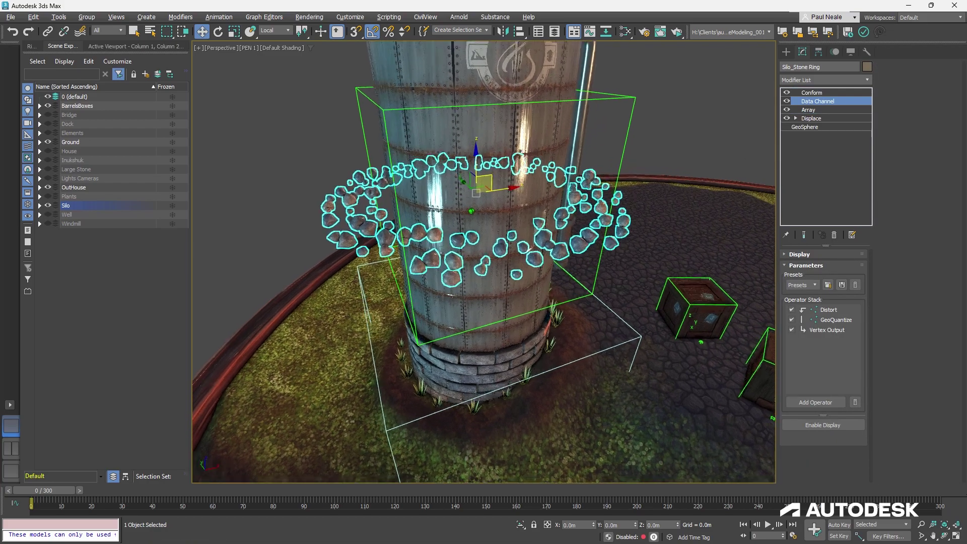
middle_click_drag(528, 250, 554, 271, "alt")
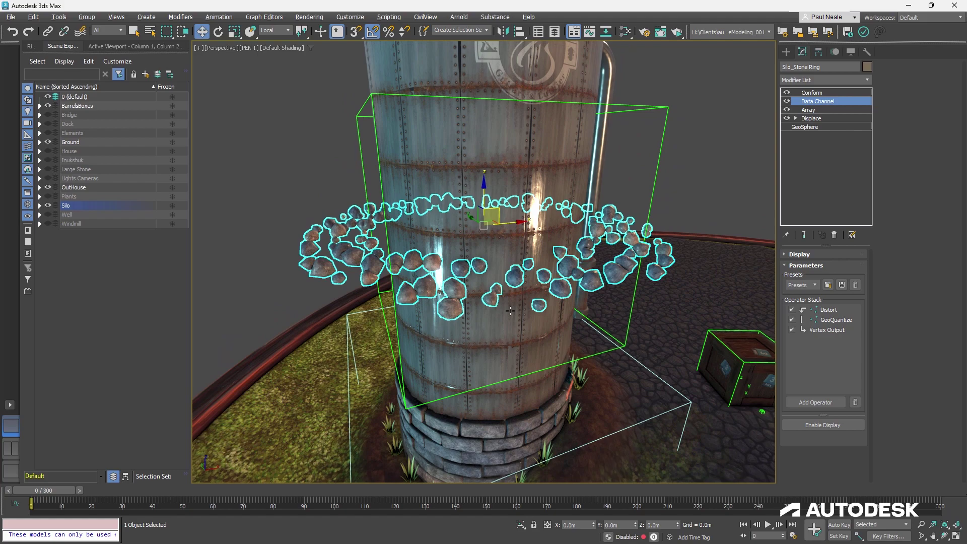
middle_click_drag(510, 311, 538, 324, "alt")
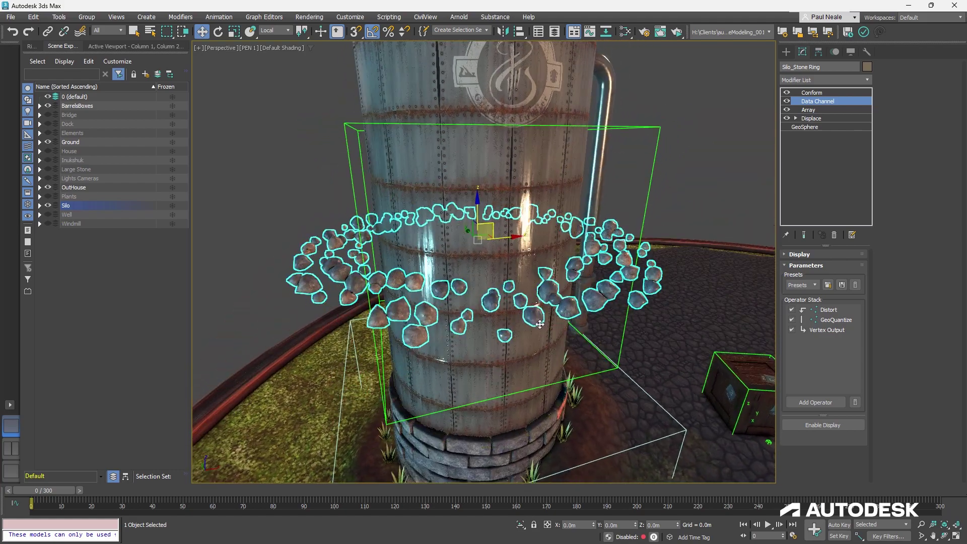
- Return to the stone ring's Conform modifier and examine its target, Z-axis direction and Influence setting
left_click(816, 96)
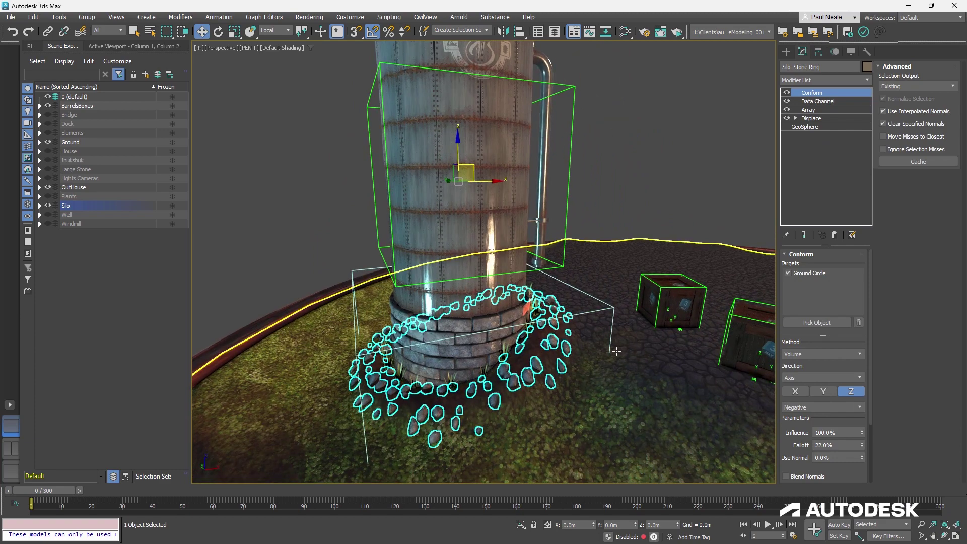
middle_click_drag(616, 351, 617, 336)
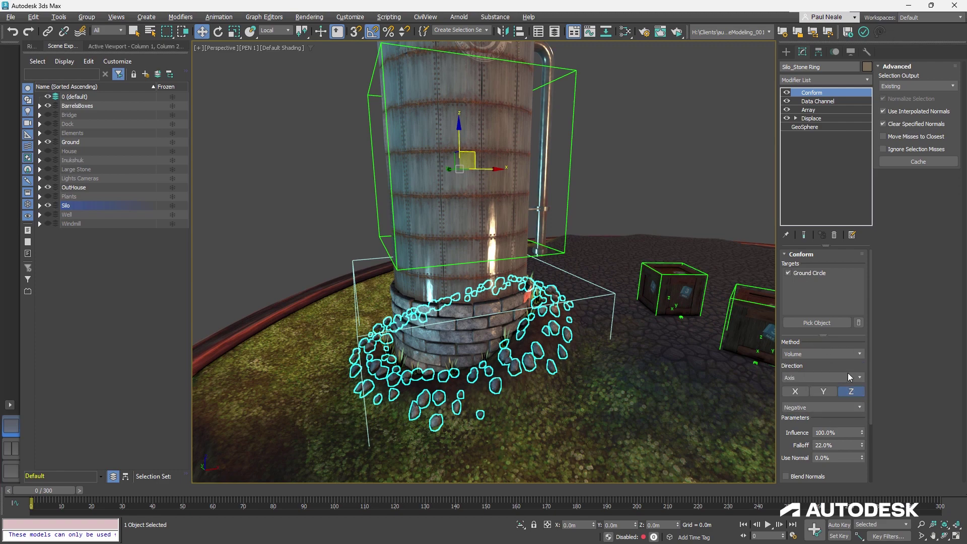
scroll(846, 356, "down", 3)
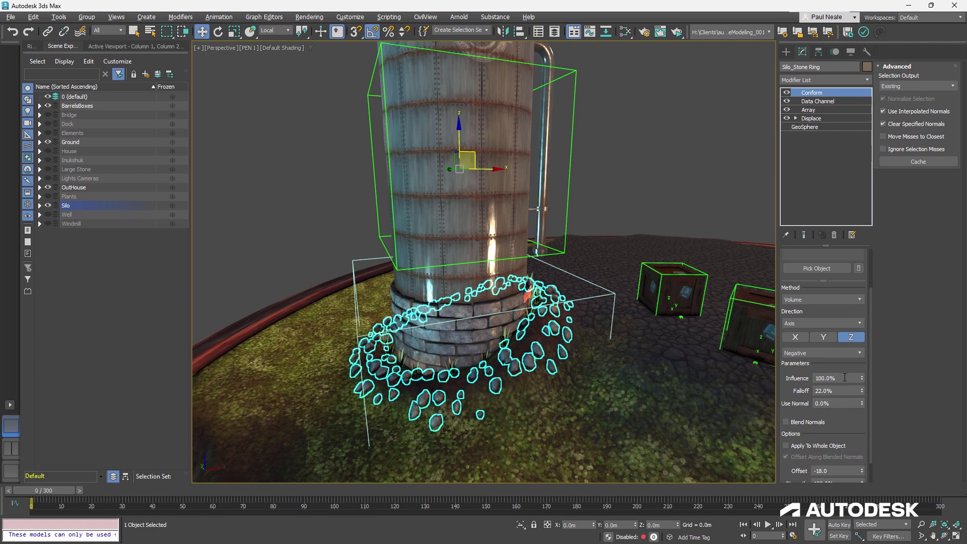
left_click_drag(862, 376, 865, 341)
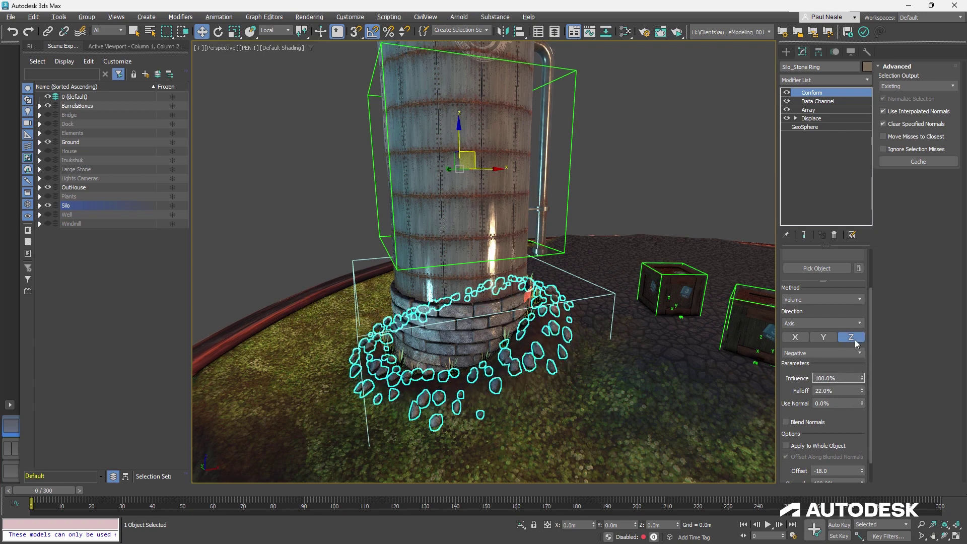
middle_click_drag(653, 370, 657, 317, "alt")
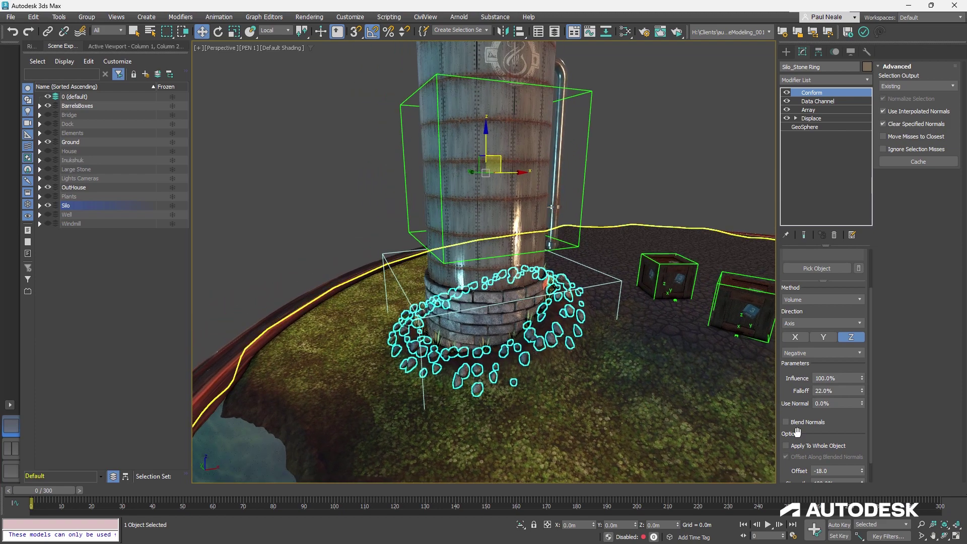
- Try raising the Offset of the stone ring's Conform modifier and undo the change
scroll(806, 433, "down", 2)
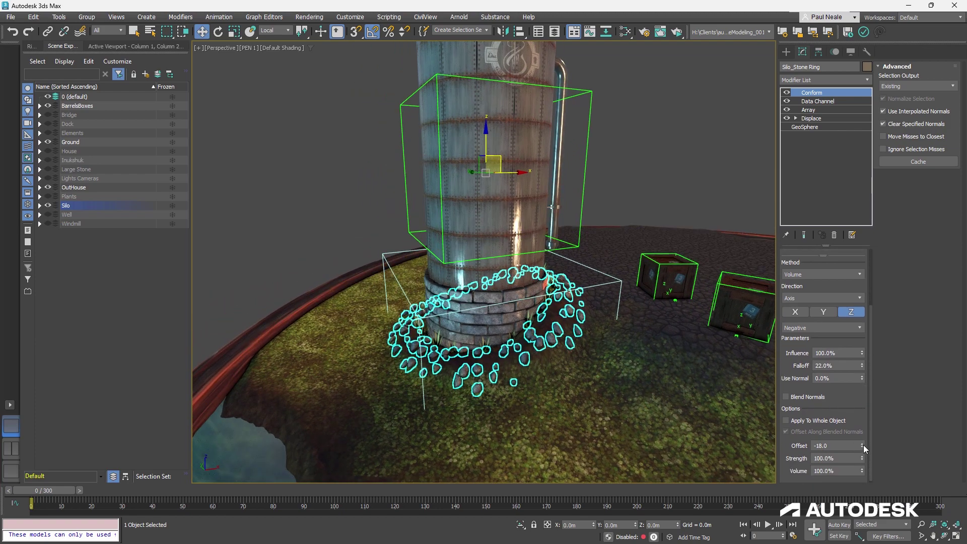
left_click_drag(863, 445, 863, 409)
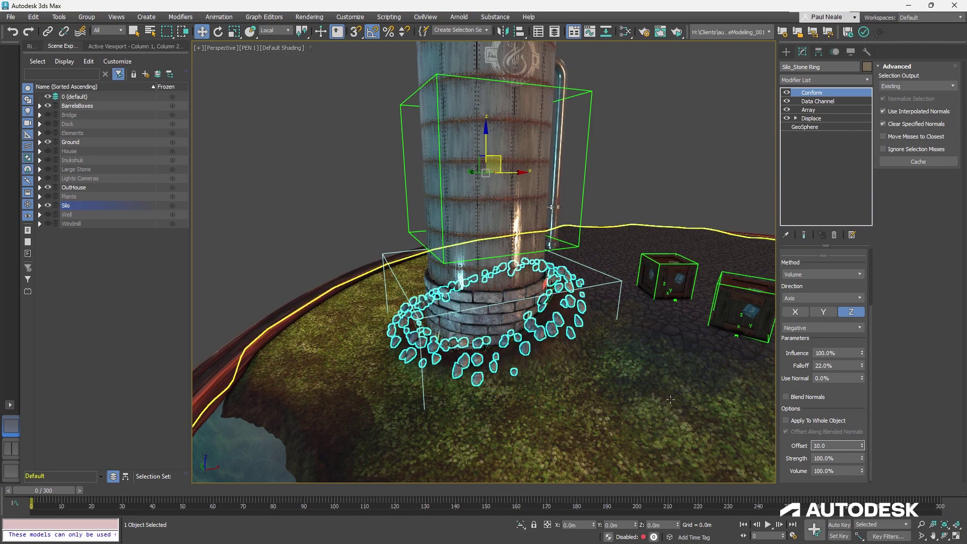
middle_click_drag(670, 399, 665, 390, "alt")
key("ctrl+z")
scroll(516, 376, "up", 4)
middle_click_drag(543, 378, 529, 356, "alt")
scroll(585, 359, "down", 5)
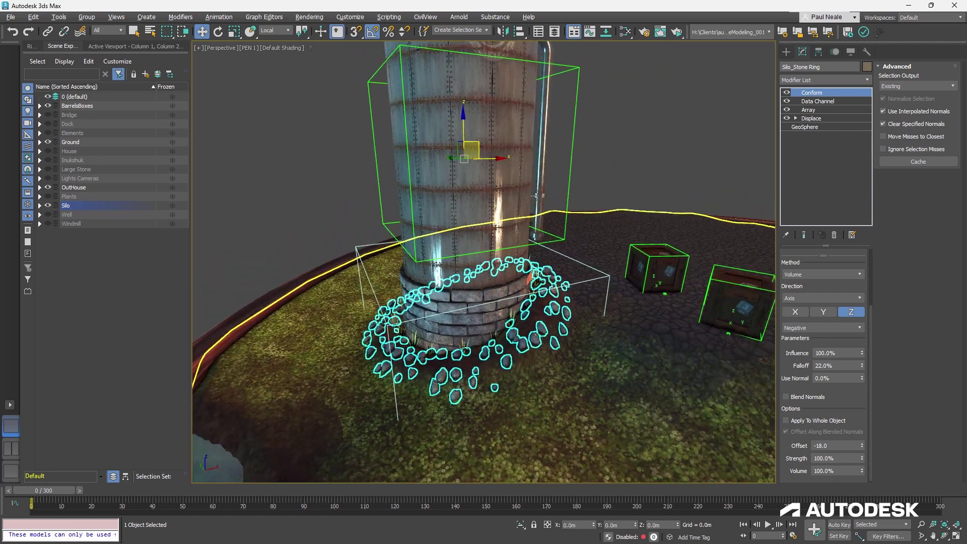
- Select the Silo_Grass clumps around the stone base and examine their modifier stack and Conform settings
scroll(465, 349, "up", 3)
left_click(464, 353)
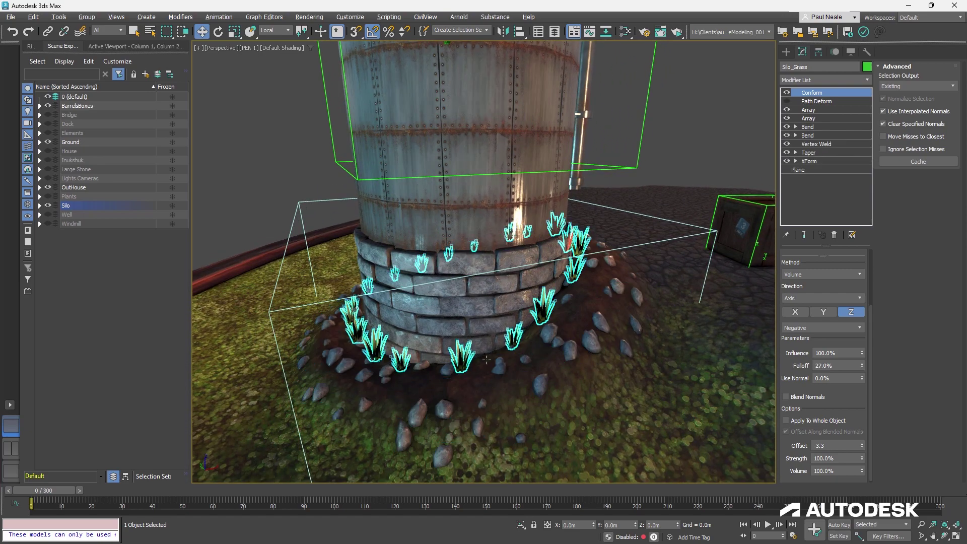
scroll(486, 359, "down", 5)
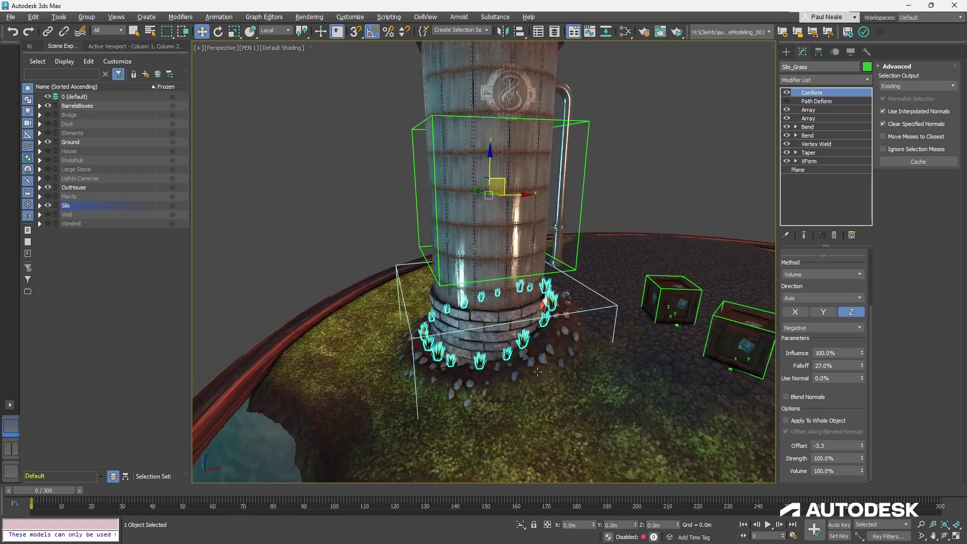
- Frame the whole silo with the crates and select the silo's box-shaped helper Silo_Control
scroll(537, 372, "down", 4)
middle_click_drag(538, 371, 486, 365, "alt")
left_click(541, 244)
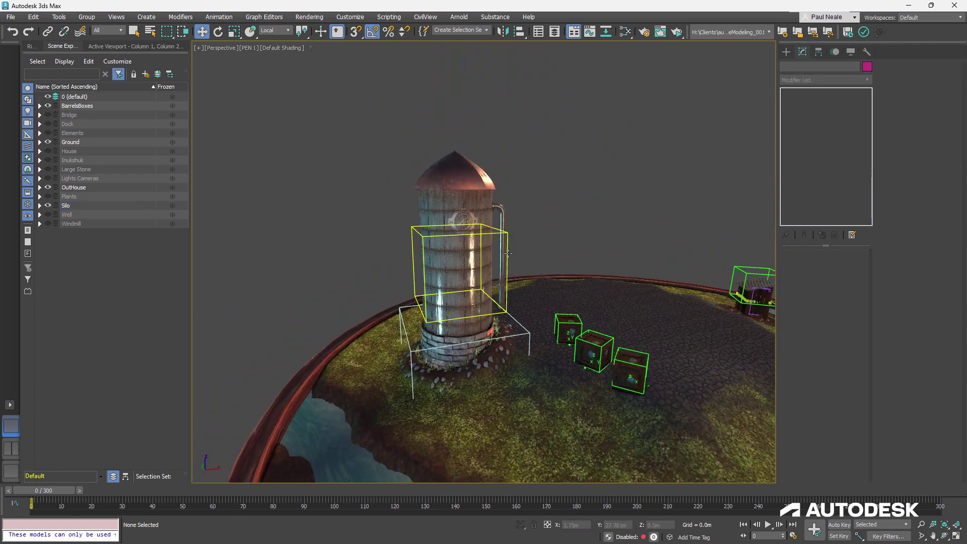
left_click(507, 253)
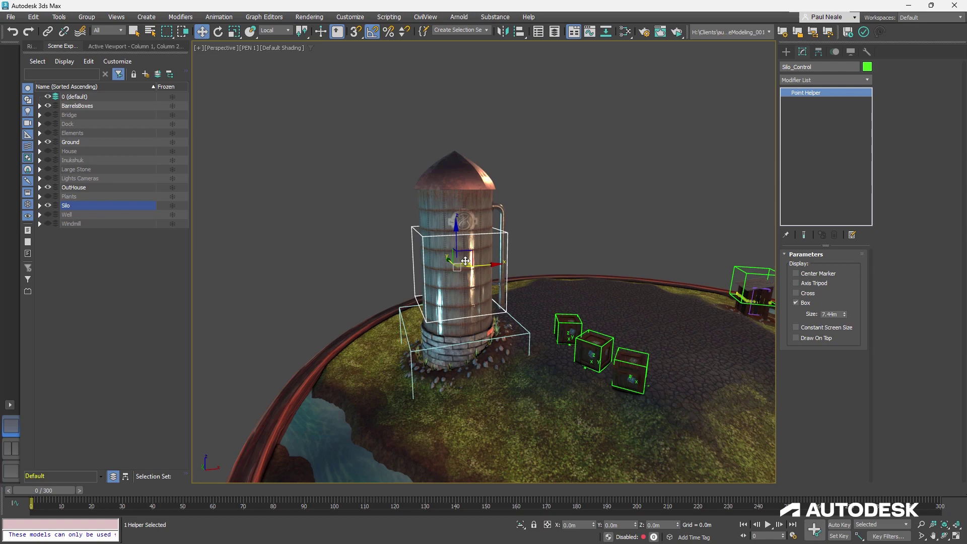
- Try moving the silo sideways and downward with its Silo_Control helper
left_click_drag(466, 257, 441, 246)
right_click(441, 246)
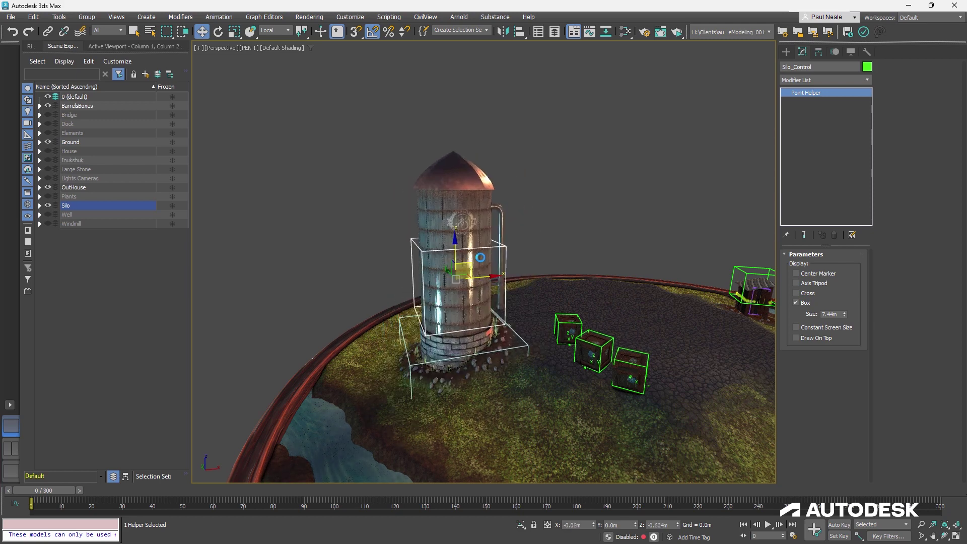
middle_click_drag(508, 326, 482, 249, "alt")
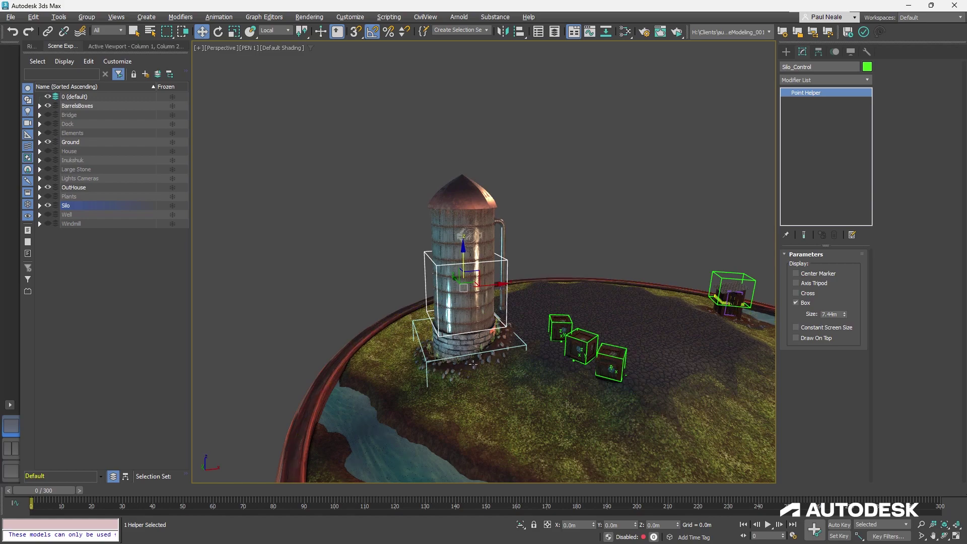
- Frame the outhouse and select the dirt patch around its base
middle_click_drag(473, 363, 534, 314, "alt")
scroll(647, 360, "up", 4)
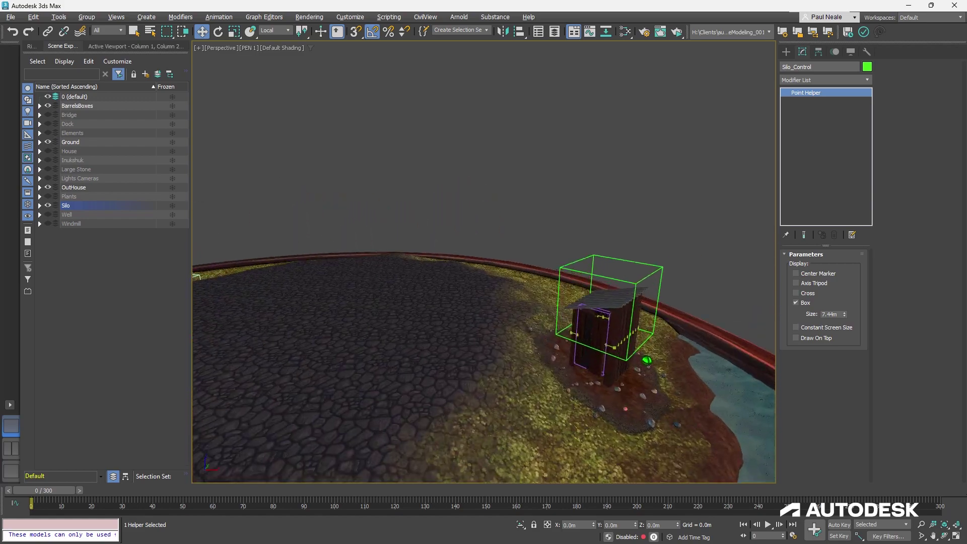
scroll(562, 320, "up", 5)
left_click(550, 313)
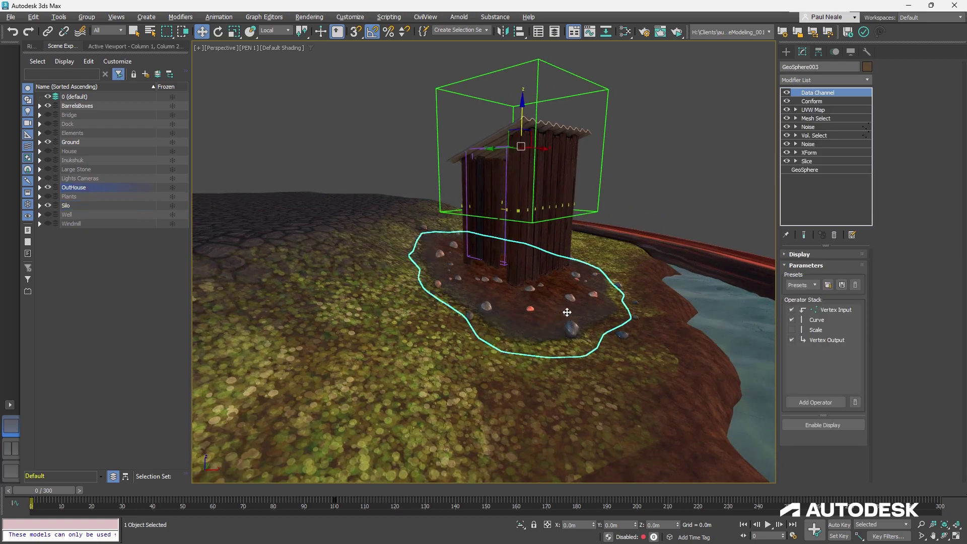
middle_click_drag(572, 319, 554, 330, "alt")
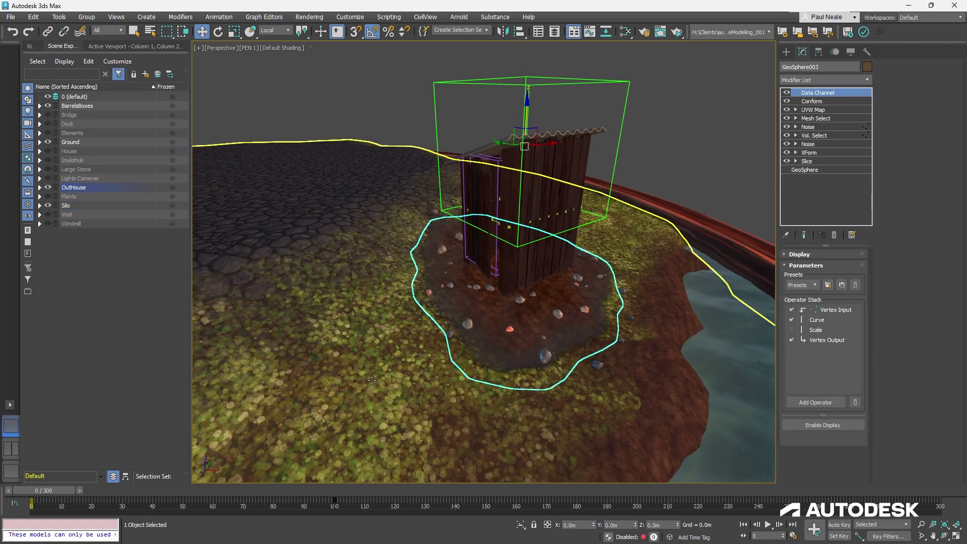
middle_click_drag(380, 397, 417, 369, "alt")
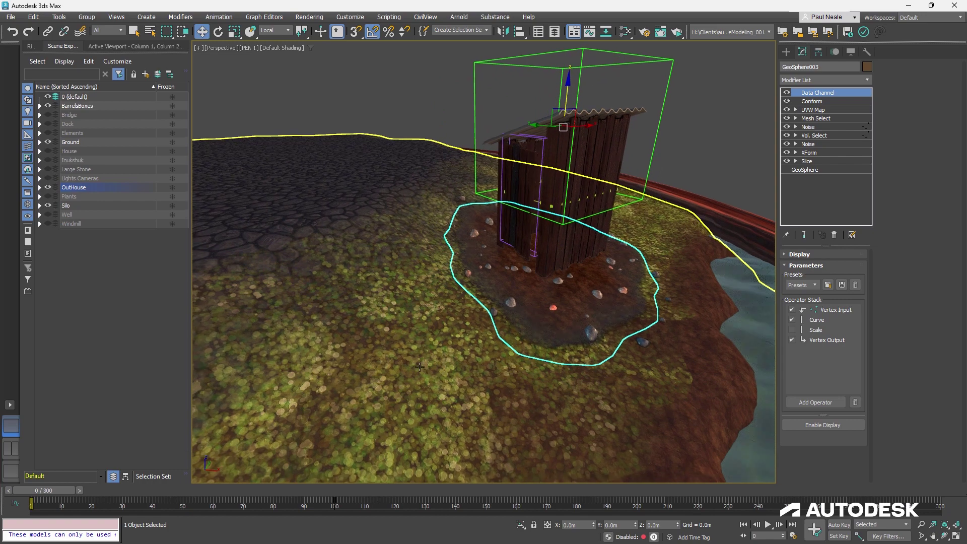
- Toggle the edged-faces display to inspect the dirt patch's mesh
key("F4")
key("F4")
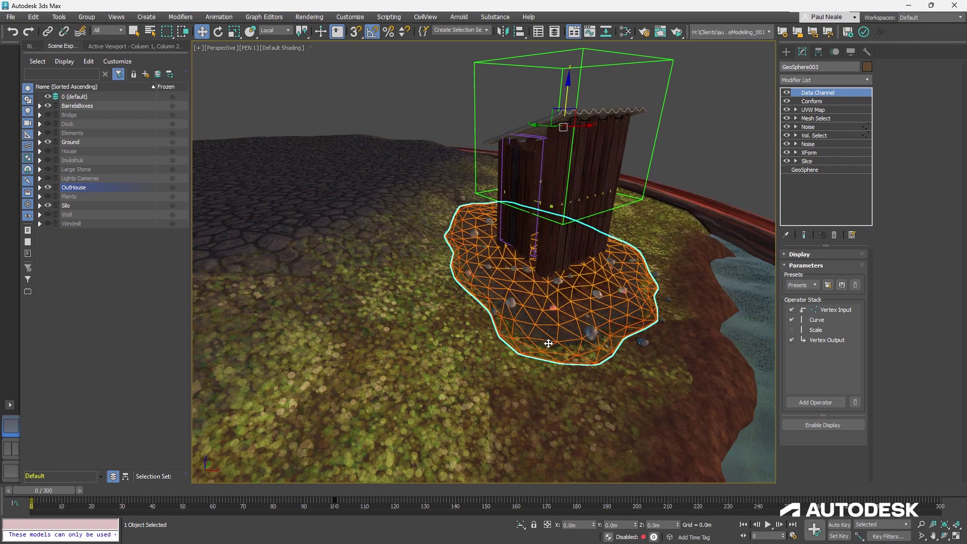
middle_click_drag(597, 314, 578, 335, "alt")
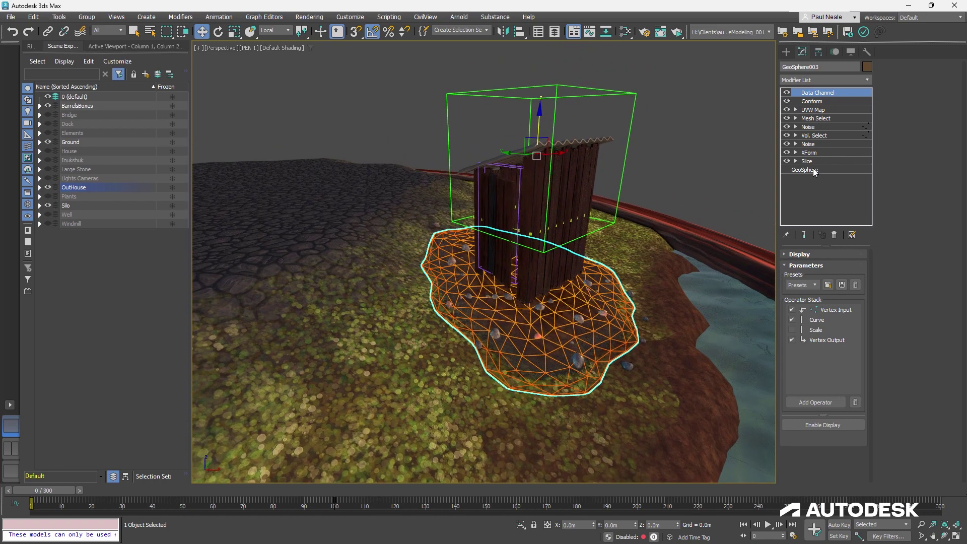
- Examine the lower part of the dirt patch's modifier stack, from the GeoSphere base through Slice and XForm to the first Noise
left_click(806, 170)
middle_click_drag(594, 282, 559, 357)
left_click(806, 161)
middle_click_drag(608, 246, 545, 241, "alt")
left_click(808, 152)
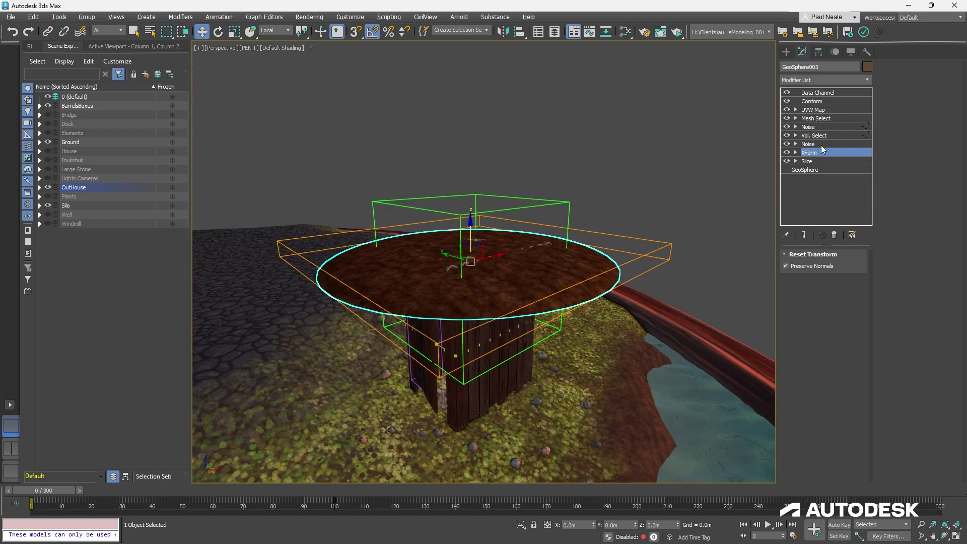
middle_click_drag(580, 287, 605, 307, "alt")
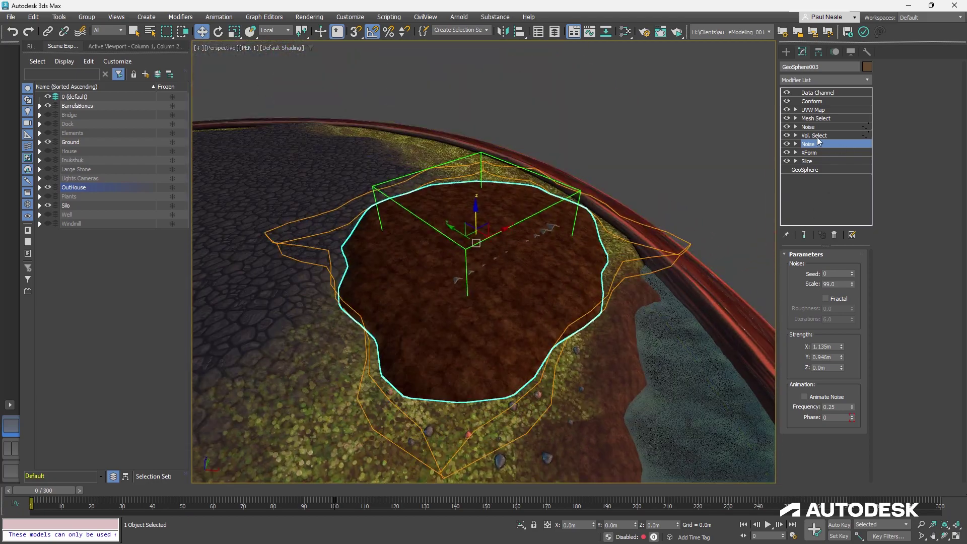
- Examine the dirt patch's Vol. Select modifier with its soft selection and the Noise modifier above it
left_click(814, 135)
middle_click_drag(526, 275, 539, 307, "alt")
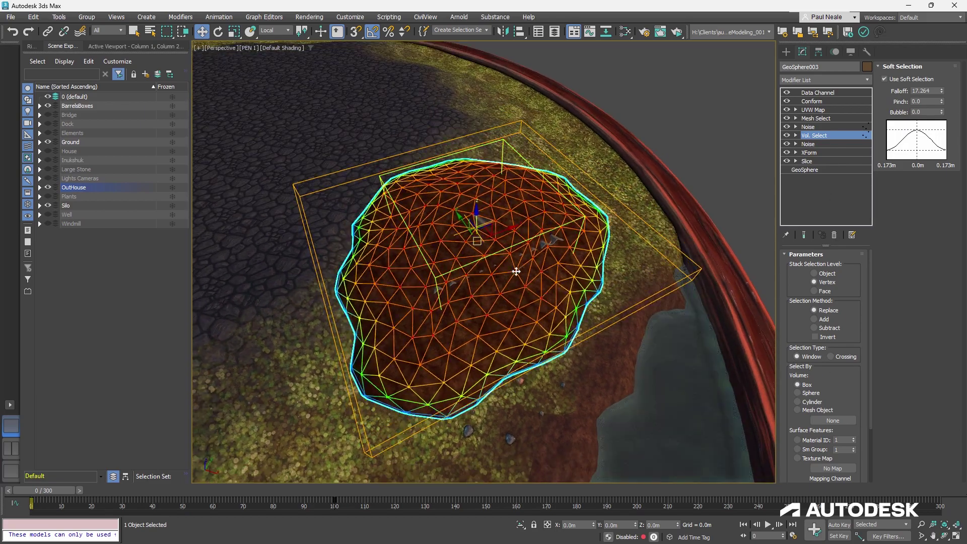
middle_click_drag(517, 271, 541, 282, "alt")
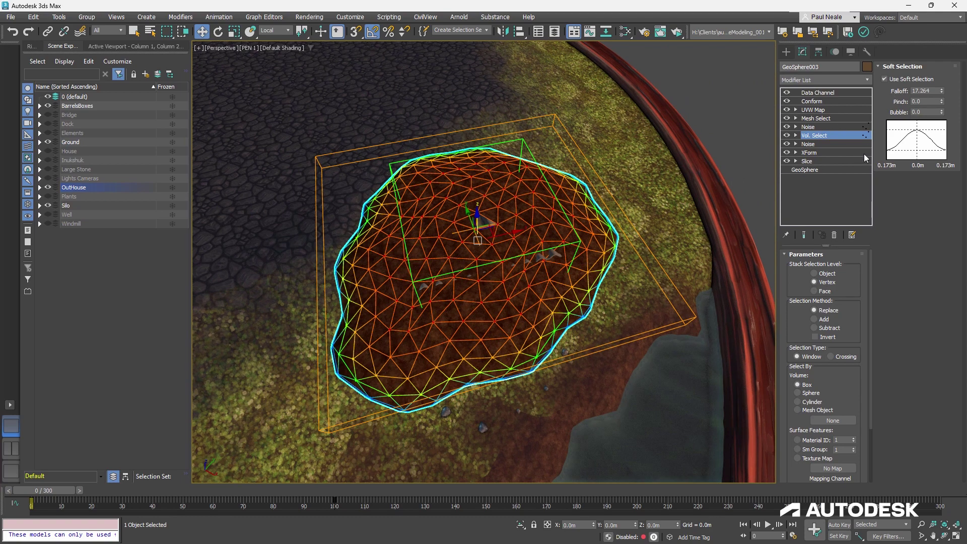
left_click(809, 127)
middle_click_drag(755, 151, 731, 179, "alt")
- Examine the upper part of the dirt patch's stack: Mesh Select, the planar UVW Map and Conform
left_click(816, 119)
middle_click_drag(654, 226, 735, 189, "alt")
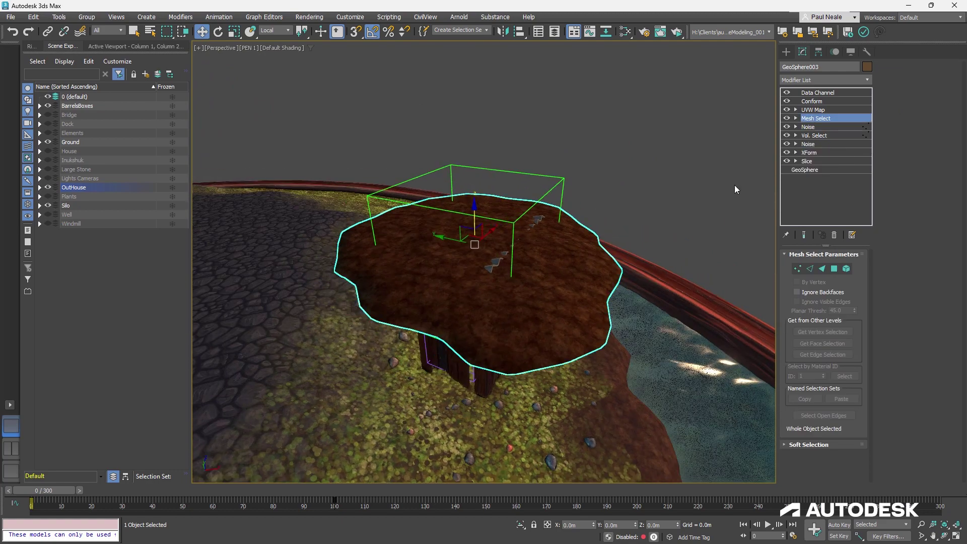
left_click(823, 110)
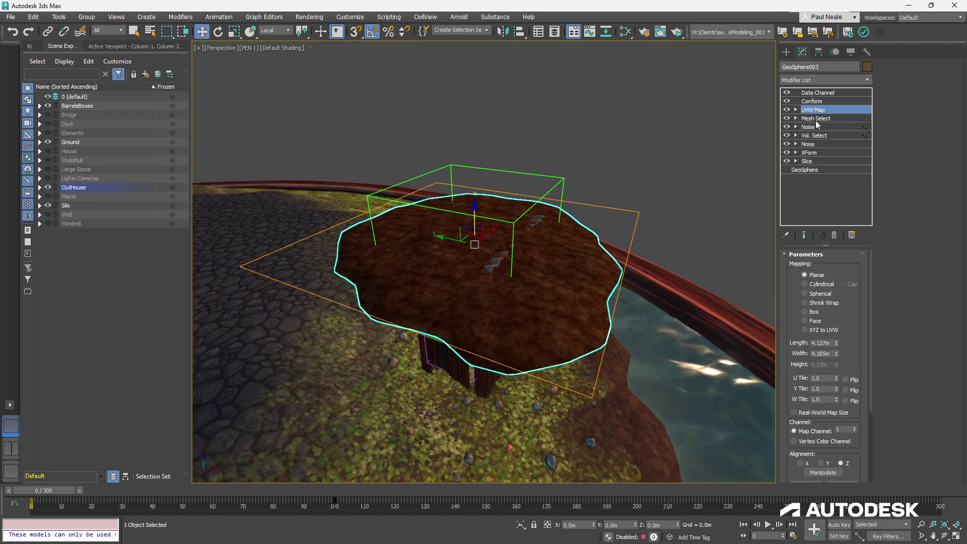
middle_click_drag(654, 226, 615, 267, "alt")
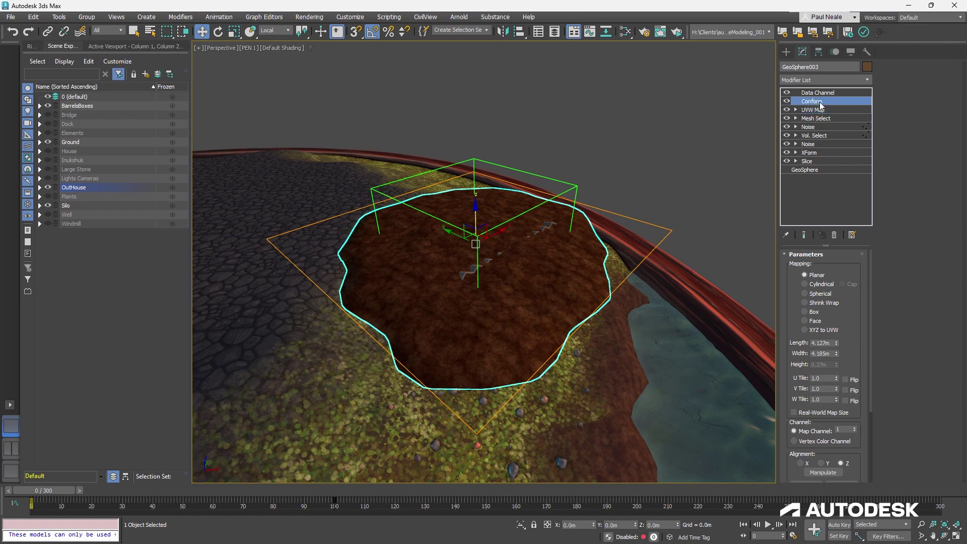
middle_click_drag(605, 274, 607, 282, "alt")
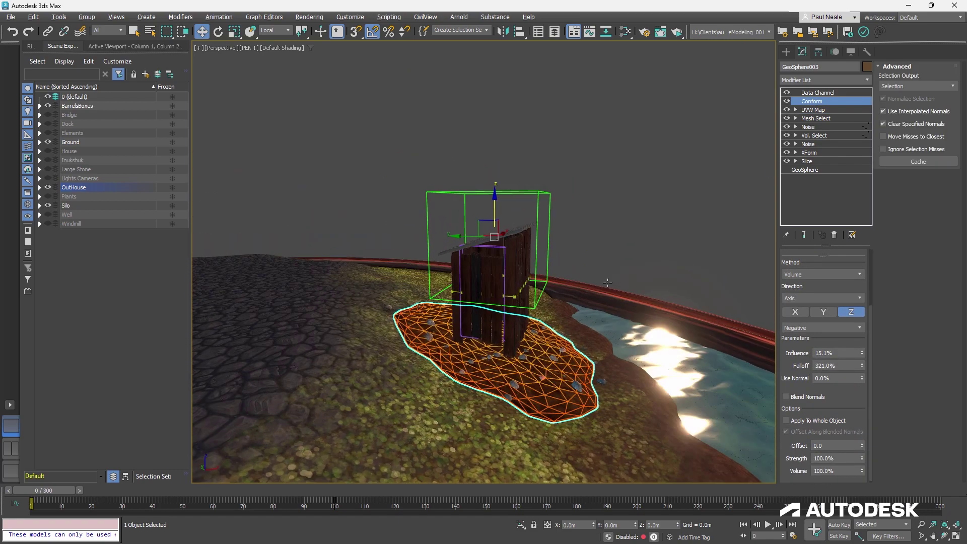
middle_click_drag(553, 340, 551, 338)
- Inspect the outhouse's box-shaped point helper and return to the dirt patch
left_click(539, 293)
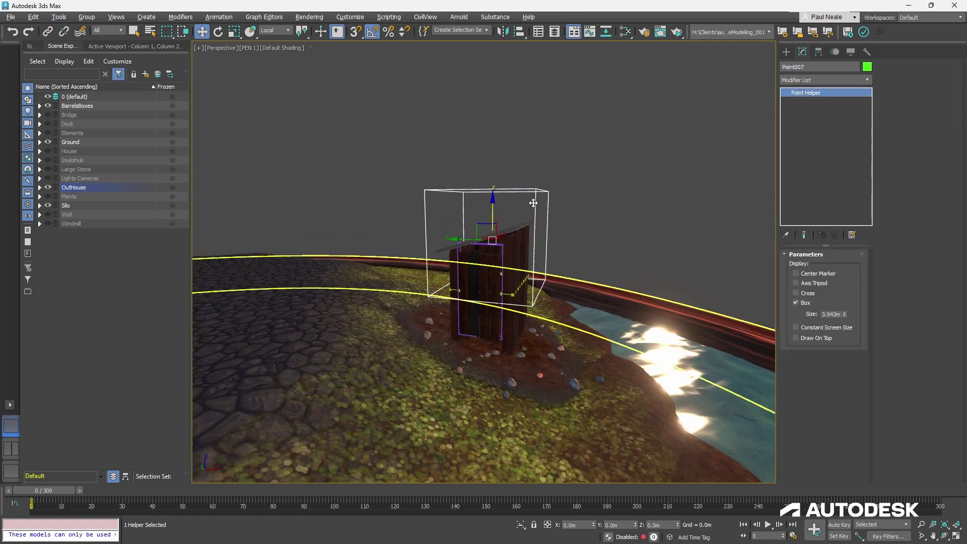
middle_click_drag(555, 216, 574, 285, "alt")
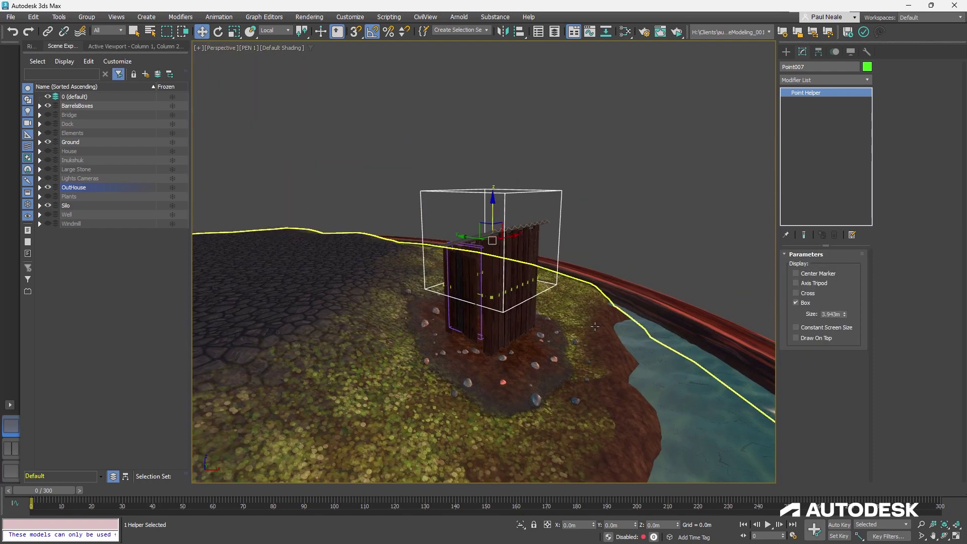
left_click(527, 362)
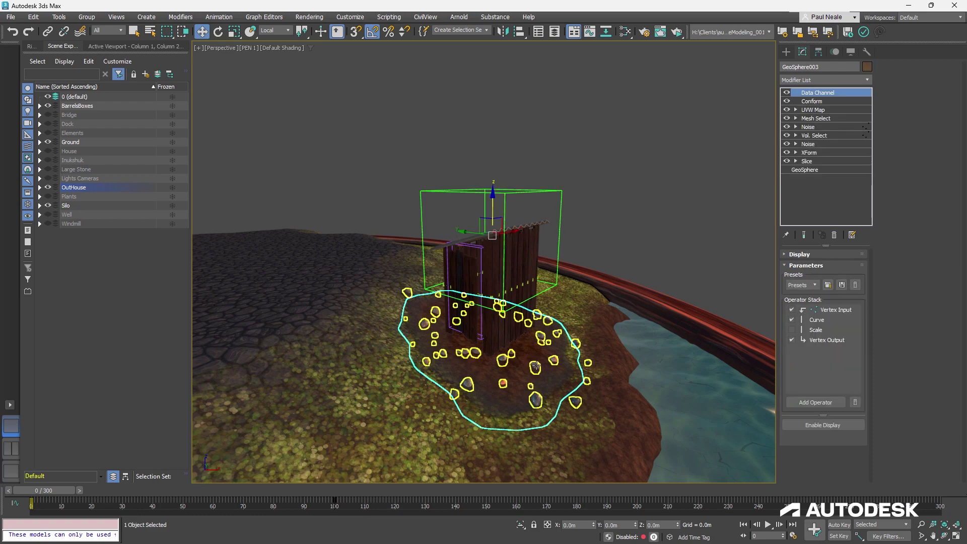
- Select the stones around the outhouse and examine the targets and Z-axis direction of their Conform modifier
left_click(536, 366)
mouse_move(535, 366)
middle_mouse_down("alt")
mouse_move(539, 340)
mouse_move(535, 366)
middle_mouse_up("alt")
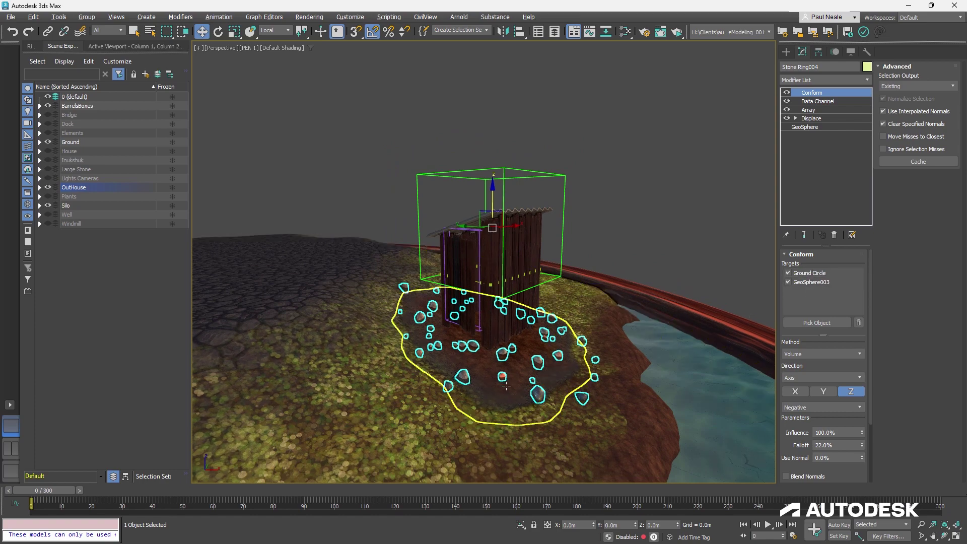
middle_click_drag(505, 386, 566, 366, "alt")
scroll(521, 270, "up", 4)
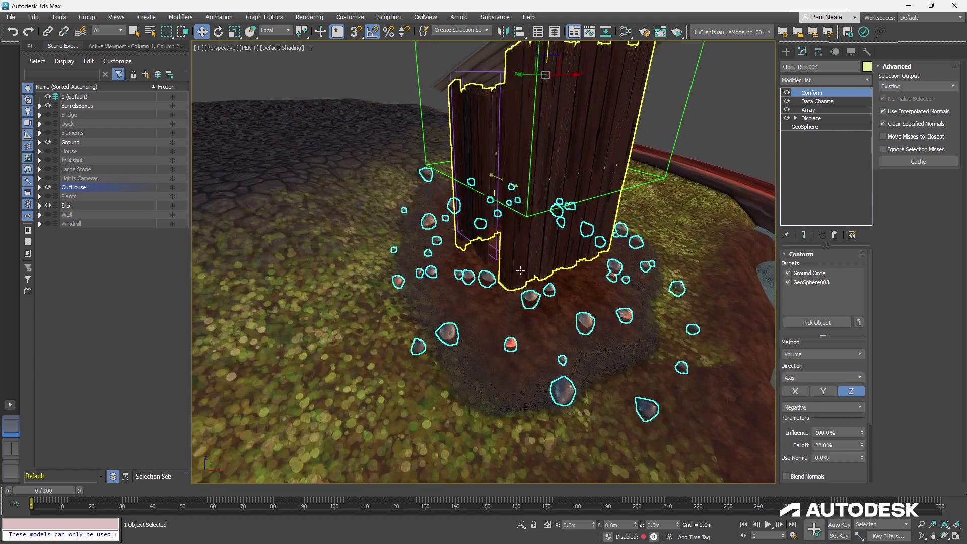
- Reselect the dirt patch and inspect how its edge blends into the grass
left_click(486, 325)
middle_click_drag(566, 329, 544, 321, "alt")
scroll(535, 334, "down", 2)
middle_click_drag(603, 318, 572, 311)
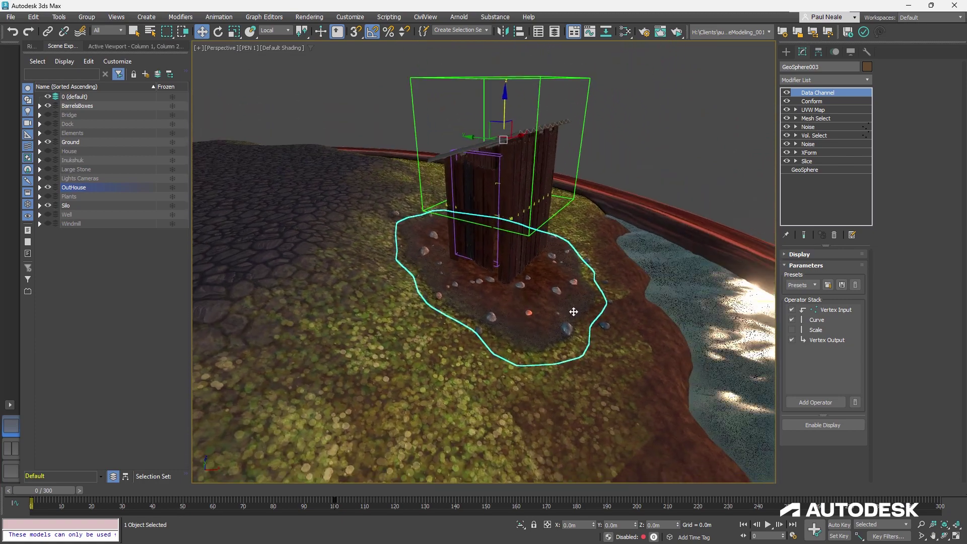
- Open the OutHouse node view in the Slate Material Editor and examine the OutHouse Ground material and its Triplanar base color map
key("m")
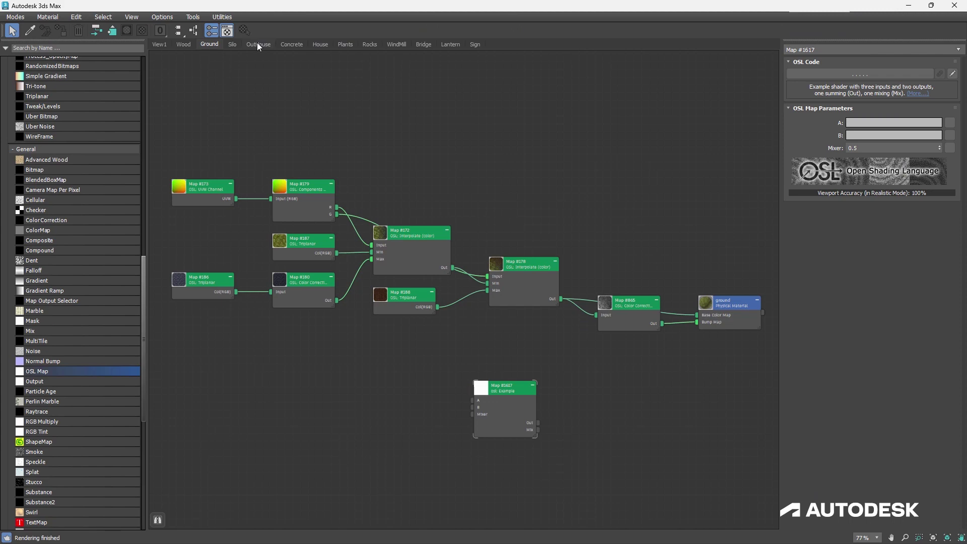
left_click(258, 43)
middle_click_drag(626, 272, 649, 378)
scroll(641, 164, "up", 2)
middle_click_drag(641, 164, 581, 198)
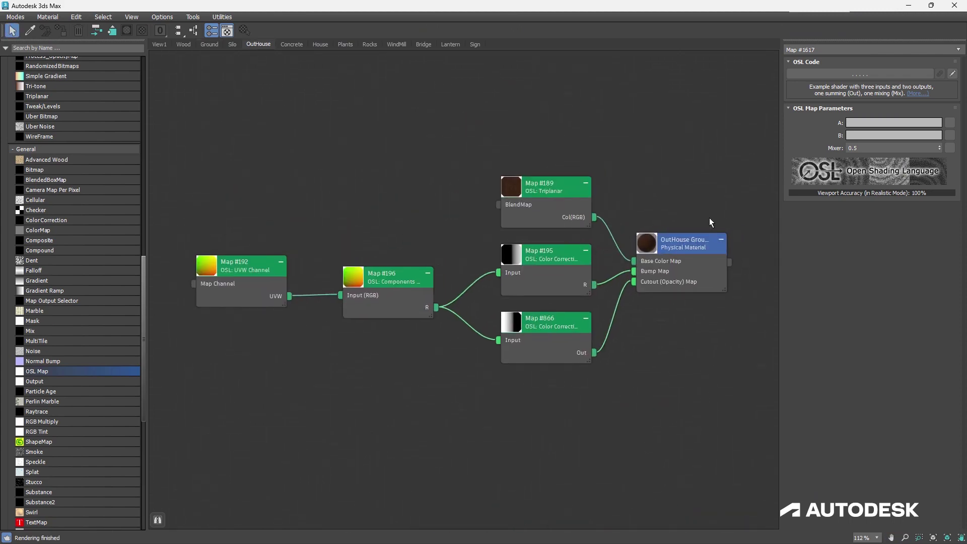
double_click(704, 243)
left_click(546, 188)
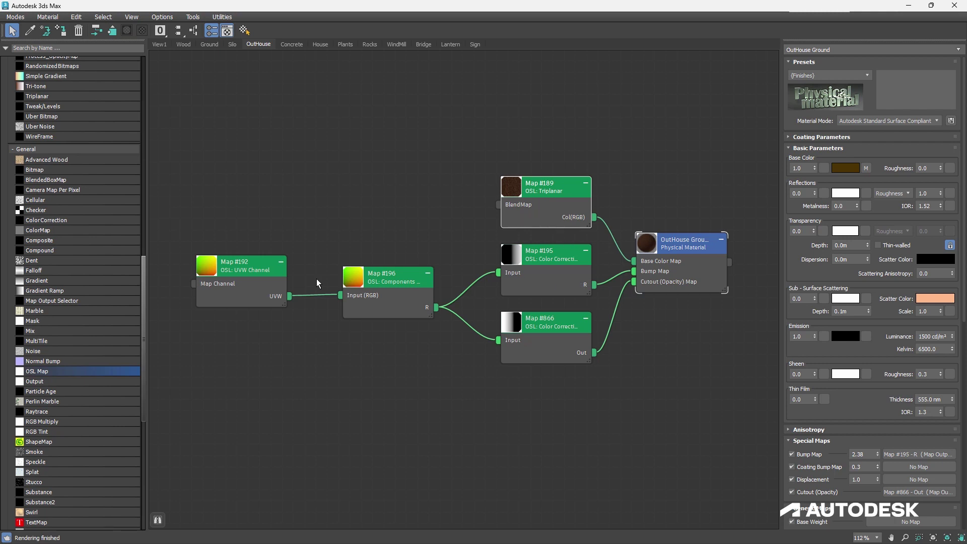
- Examine the UVW Channel, Components and Color Correction maps that feed the material's bump and cutout inputs
left_click_drag(246, 280, 256, 280)
left_click(431, 277)
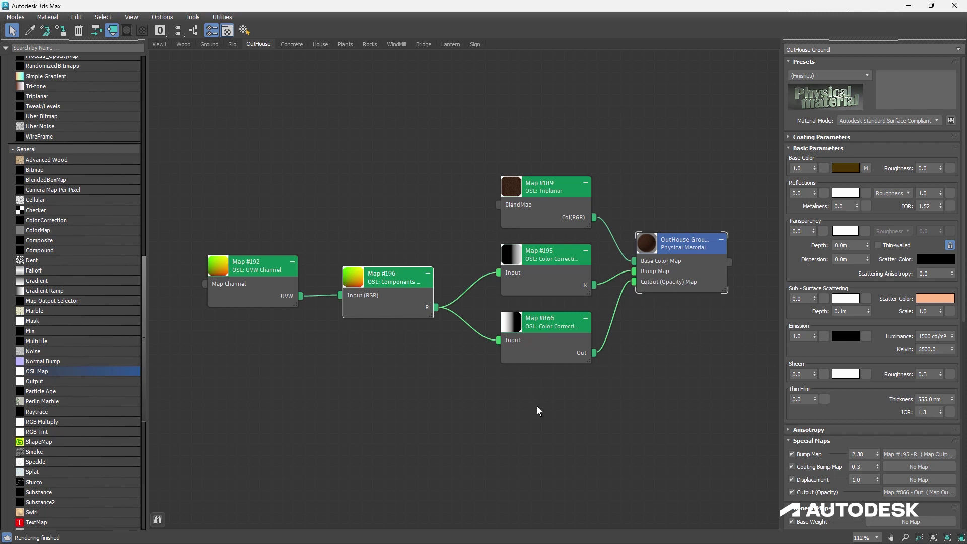
left_click(257, 280)
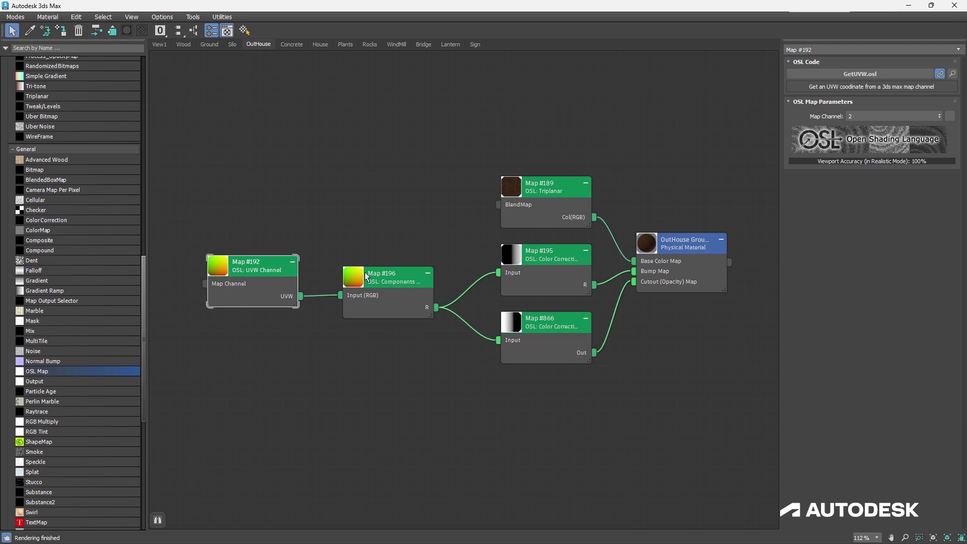
left_click(393, 292)
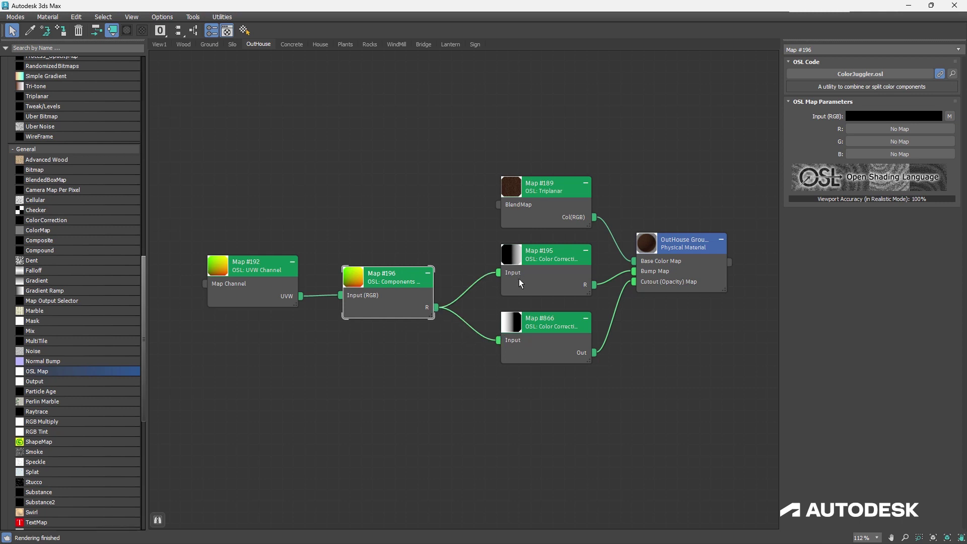
left_click(561, 259)
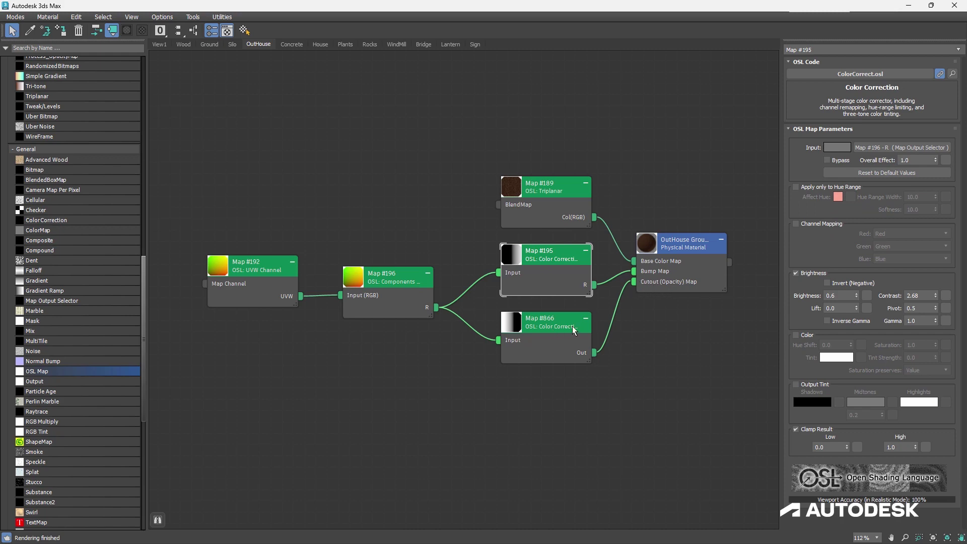
left_click(654, 352)
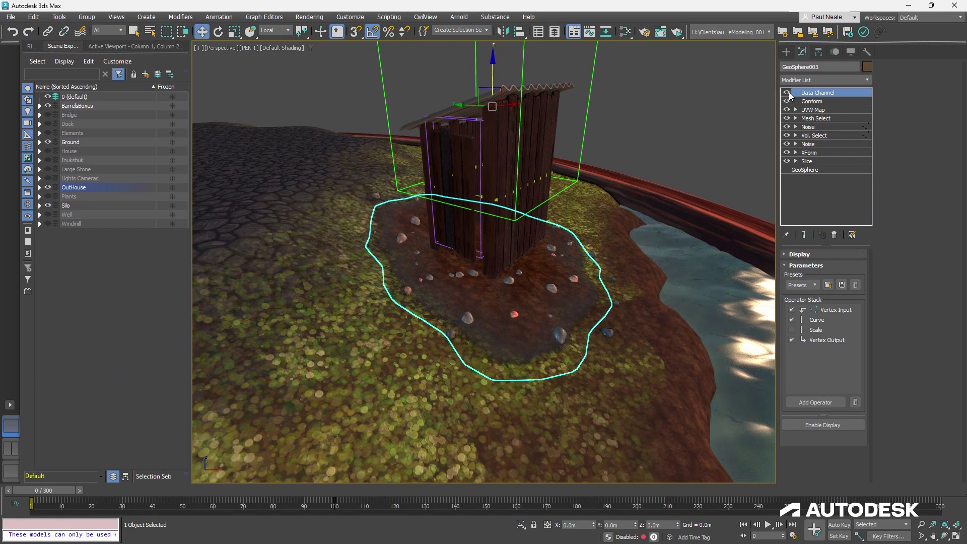
- Temporarily turn off the dirt patch's Data Channel modifier and look closely at the edge
left_click(787, 93)
scroll(482, 365, "up", 5)
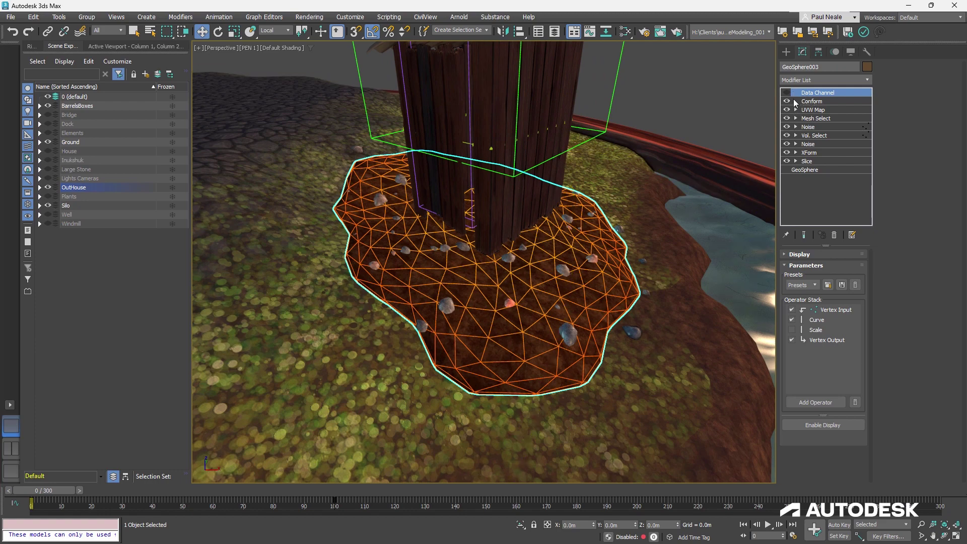
- Switch the dirt patch's Conform modifier off and back on for comparison, and show its settings
left_click(786, 101)
scroll(548, 305, "down", 3)
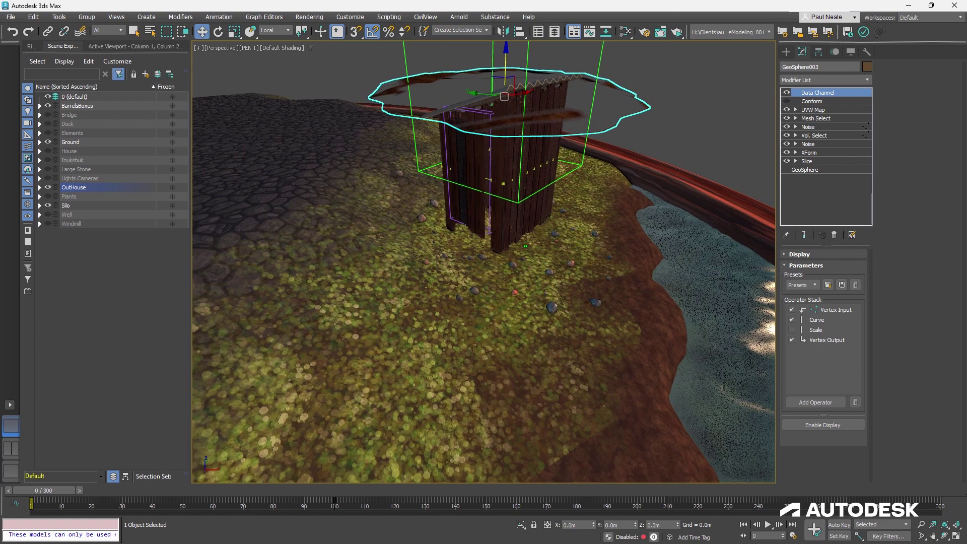
middle_click_drag(548, 305, 647, 251, "alt")
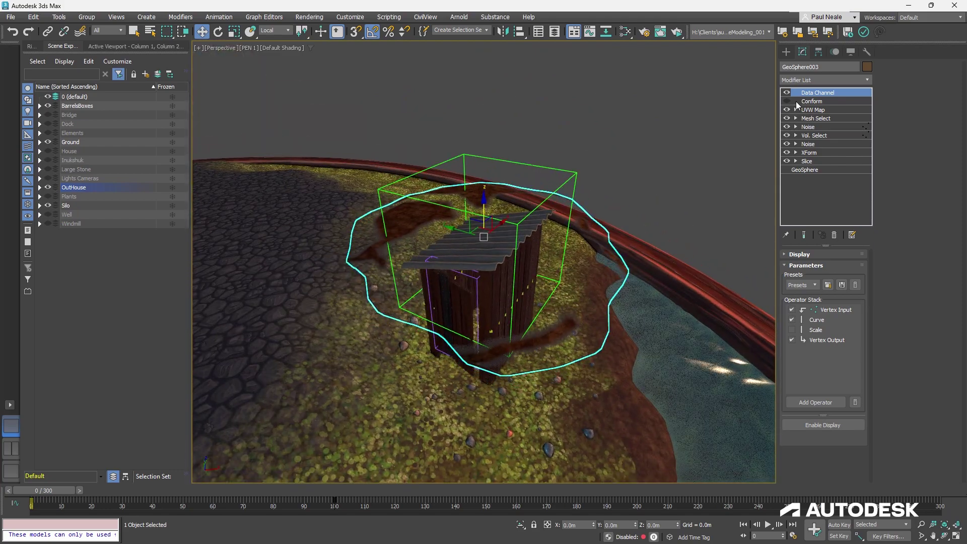
left_click(786, 101)
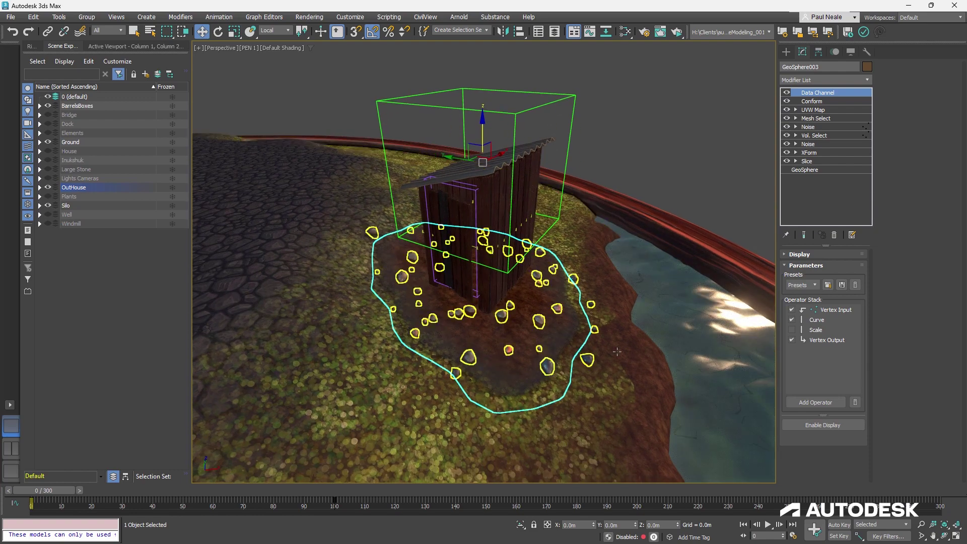
left_click(829, 102)
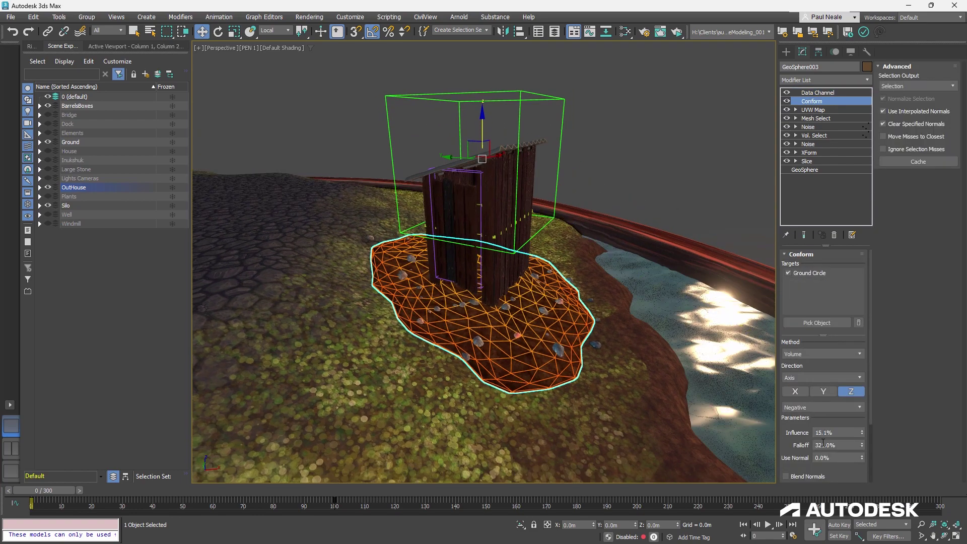
- Set the dirt patch's Conform influence to 15.9% and its falloff to 319.9%
scroll(846, 469, "down", 3)
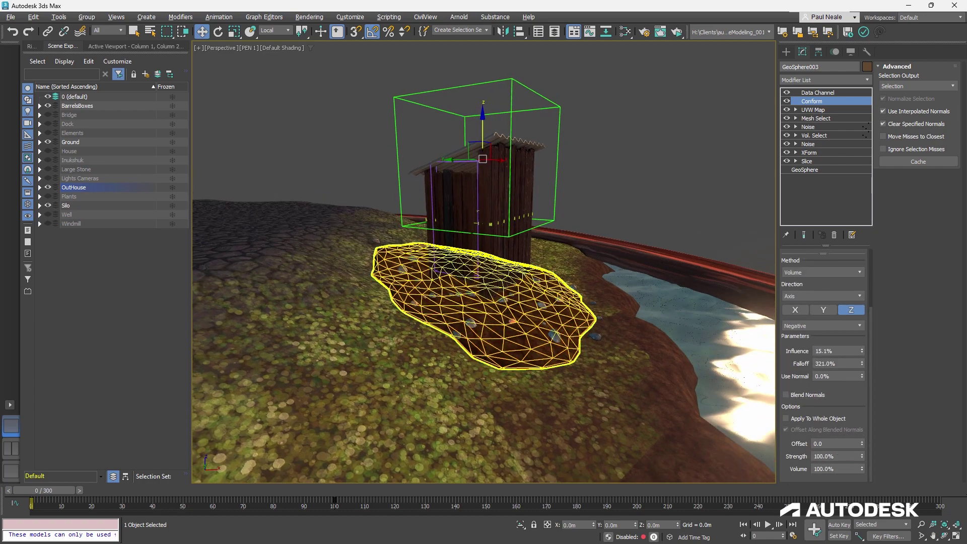
left_click(862, 350)
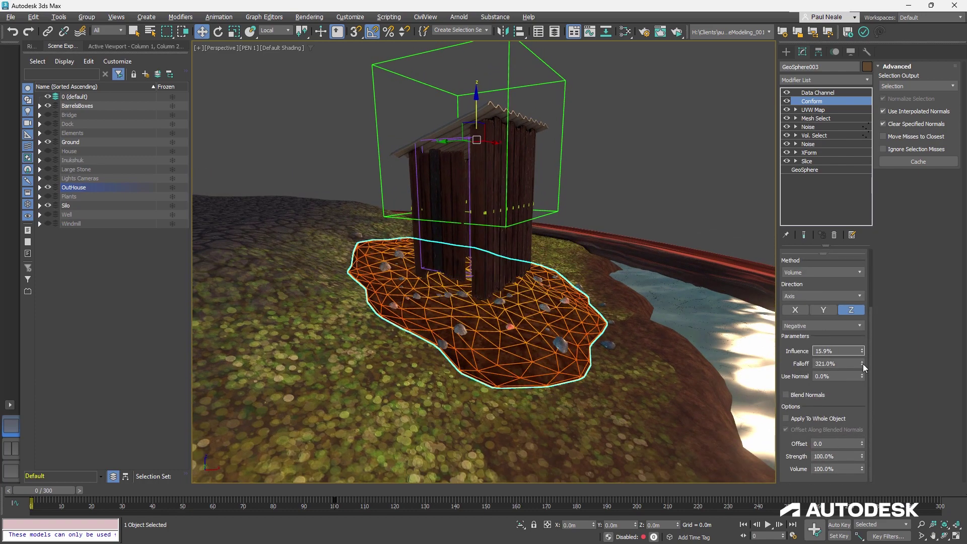
left_click_drag(863, 364, 863, 370)
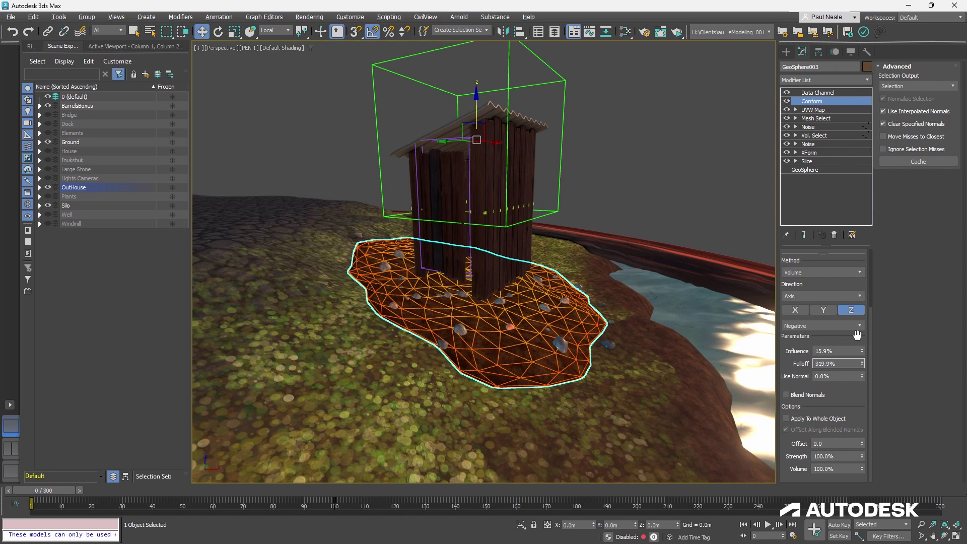
- Look over the dirt patch's Data Channel operator stack and the Conform modifier's Selection Output options
left_click(824, 96)
left_click(794, 329)
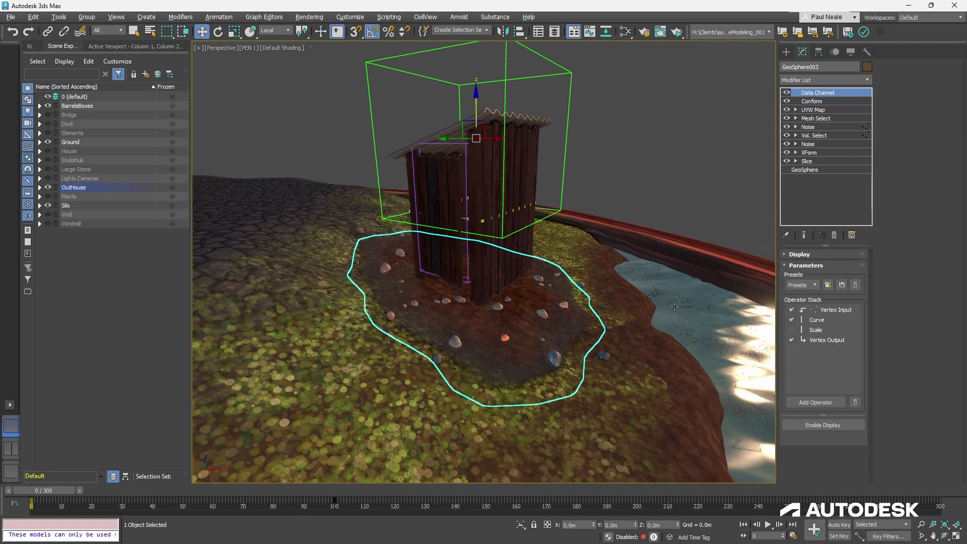
left_click(824, 102)
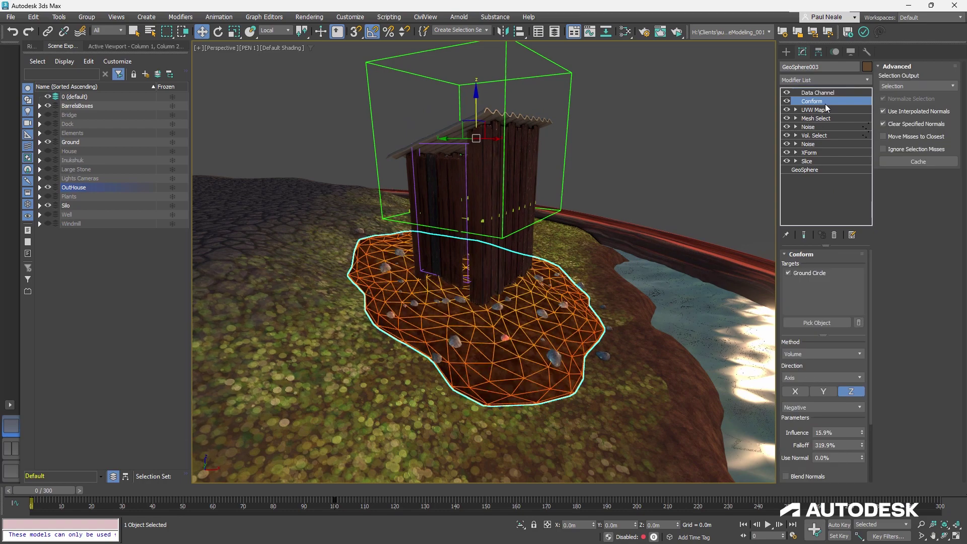
left_click(908, 86)
left_click(909, 86)
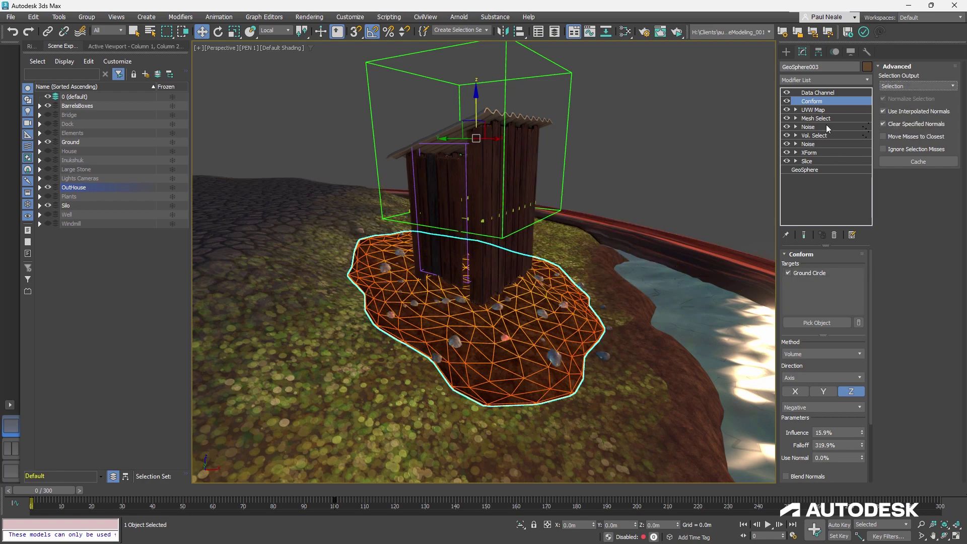
- Examine the Data Channel's Vertex Input, the Curve operator's graph and the Vertex Output settings, comparing them with the dirt patch's edge
left_click(824, 94)
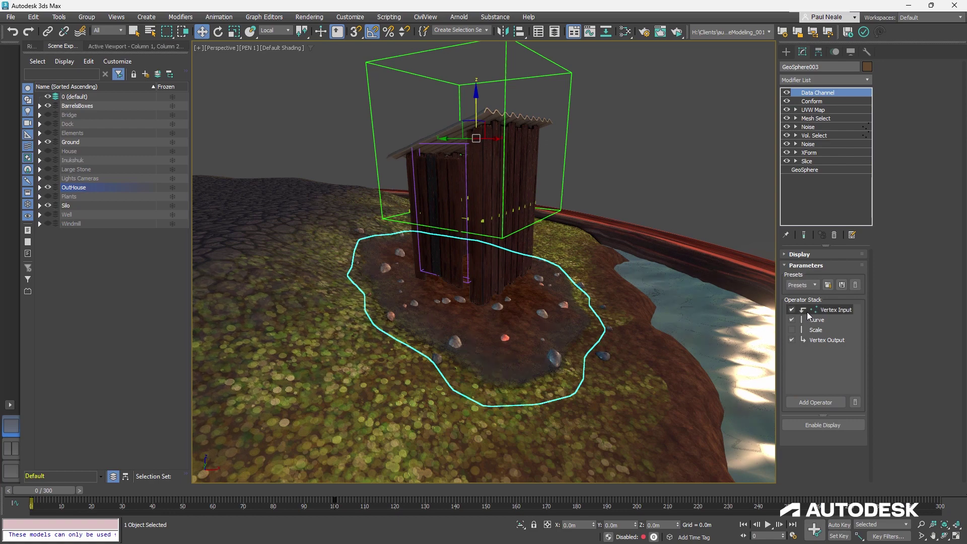
left_click(835, 310)
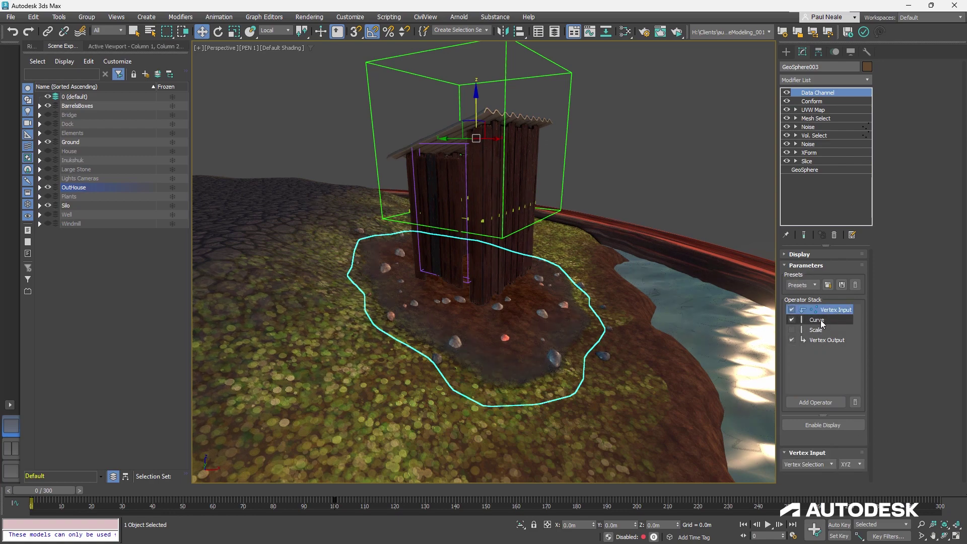
left_click(846, 320)
left_click(829, 466)
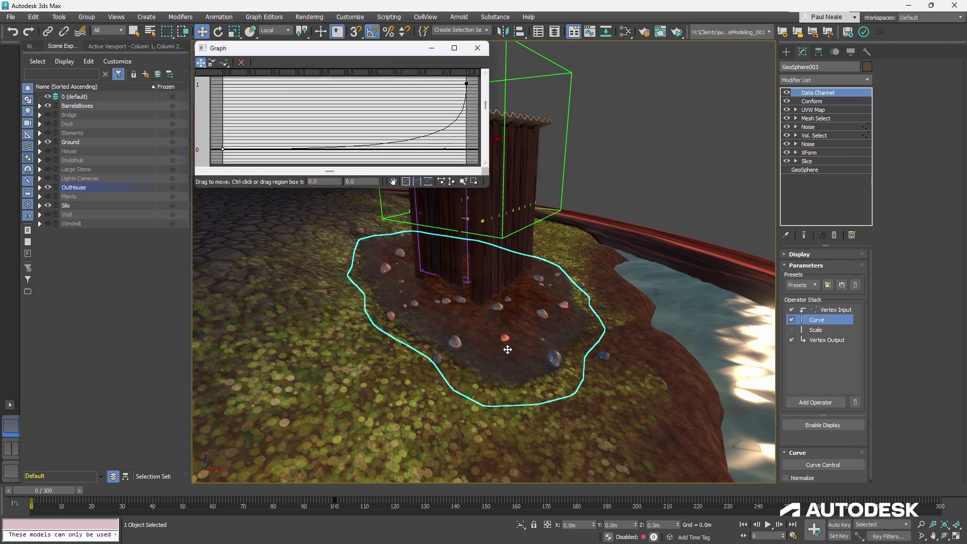
left_click(477, 48)
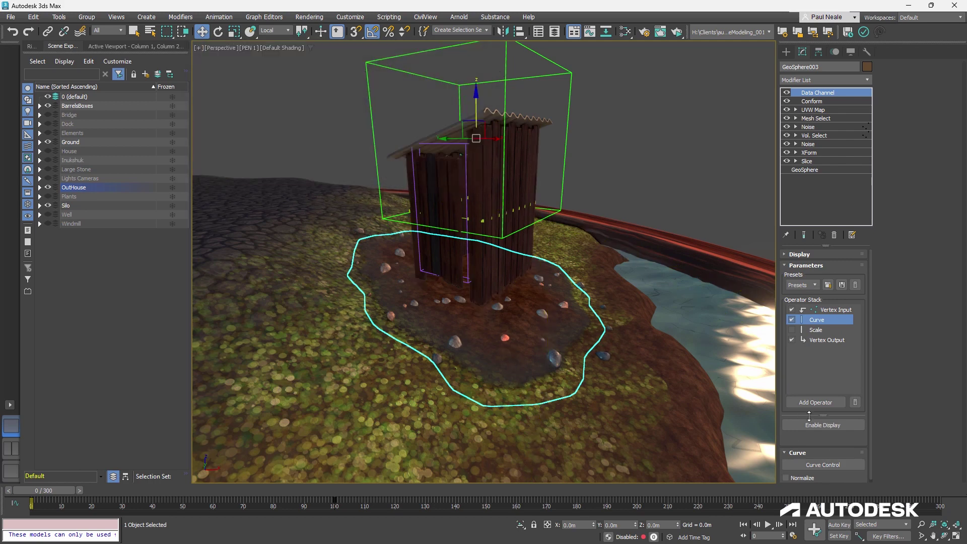
left_click(823, 342)
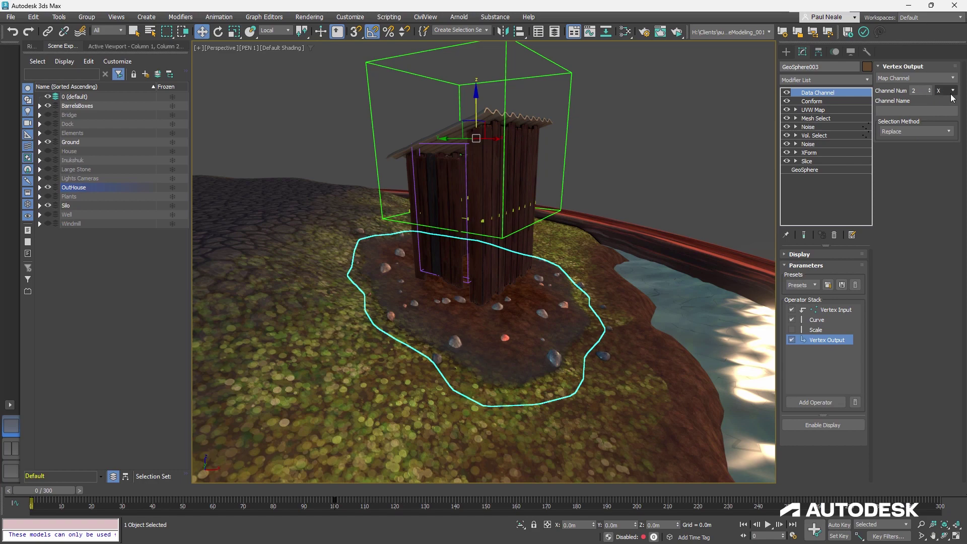
scroll(565, 301, "down", 1)
middle_click_drag(566, 301, 582, 288, "alt")
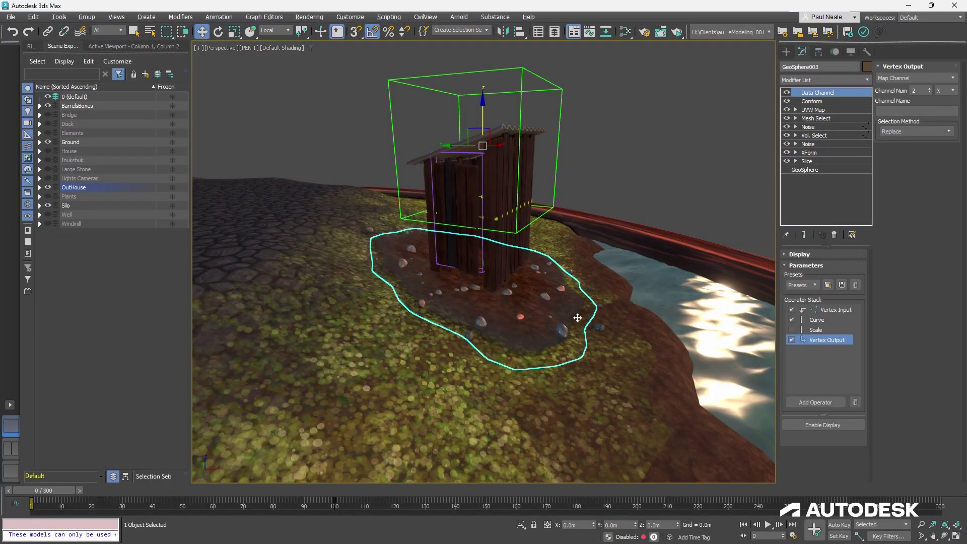
- Clear the selection and unhide the SmallStones layer under Ground and the Inukshuk layer
middle_click_drag(562, 314, 498, 306, "alt")
scroll(498, 305, "down", 1)
left_click(701, 148)
scroll(577, 293, "down", 3)
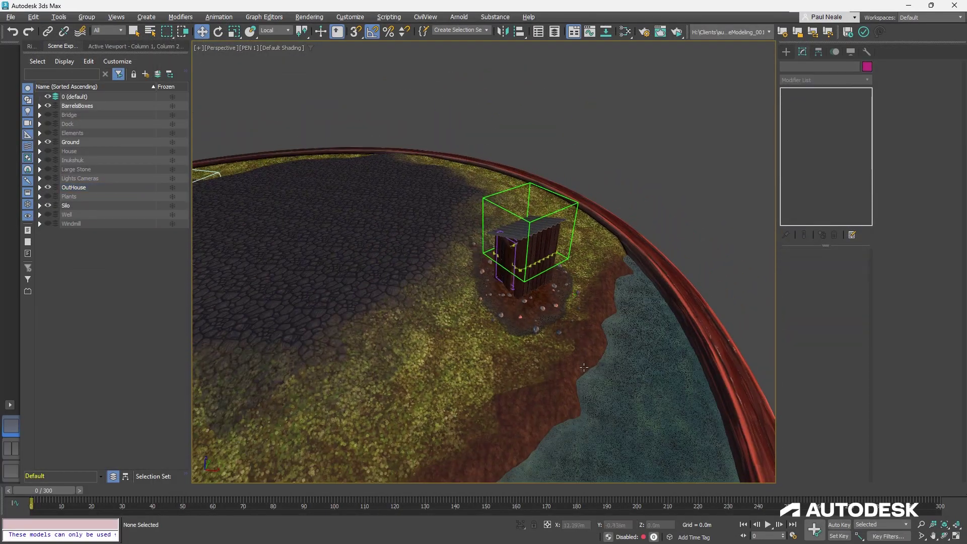
middle_click_drag(577, 293, 580, 316, "alt")
scroll(585, 327, "down", 4)
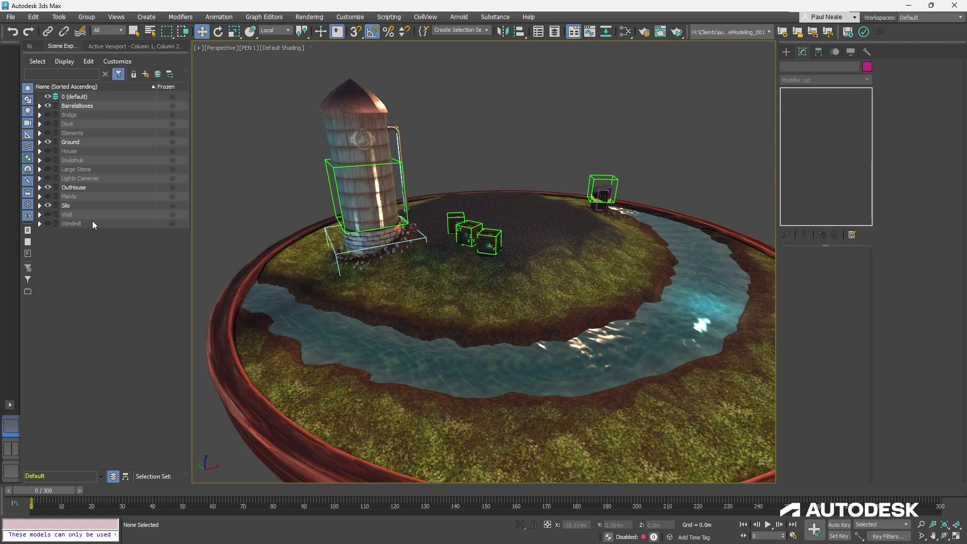
left_click(40, 143)
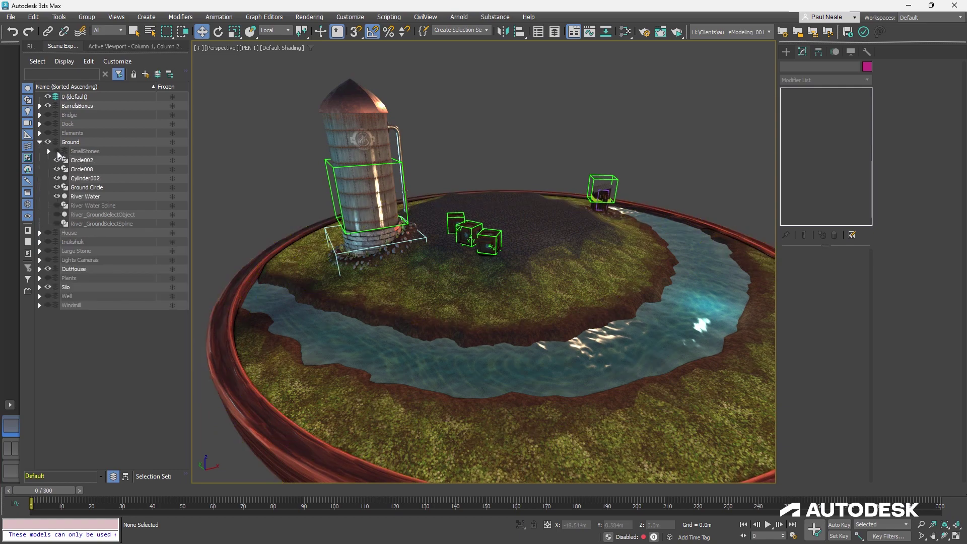
left_click(57, 150)
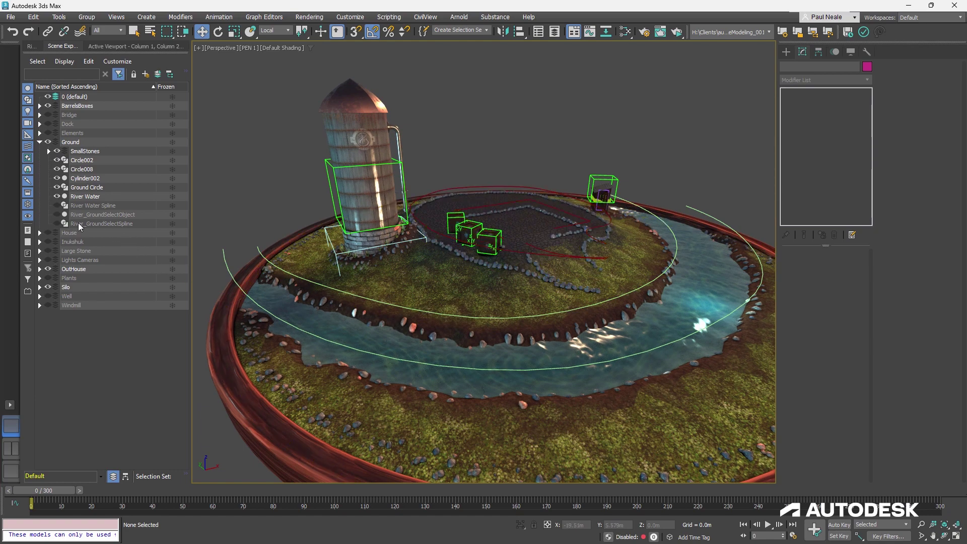
left_click(48, 243)
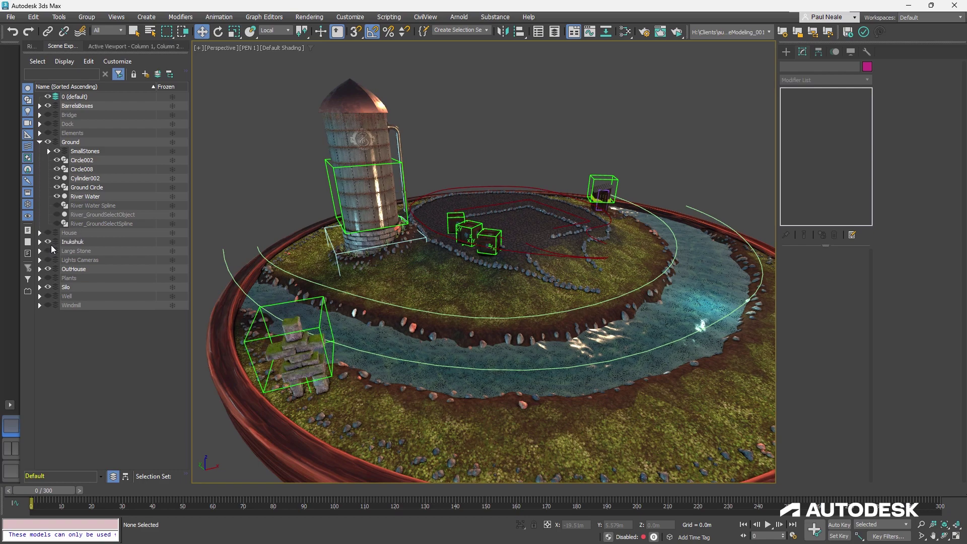
- Try moving the Inukshuk's point helper across the ground near the river
middle_click_drag(452, 384, 484, 236, "alt")
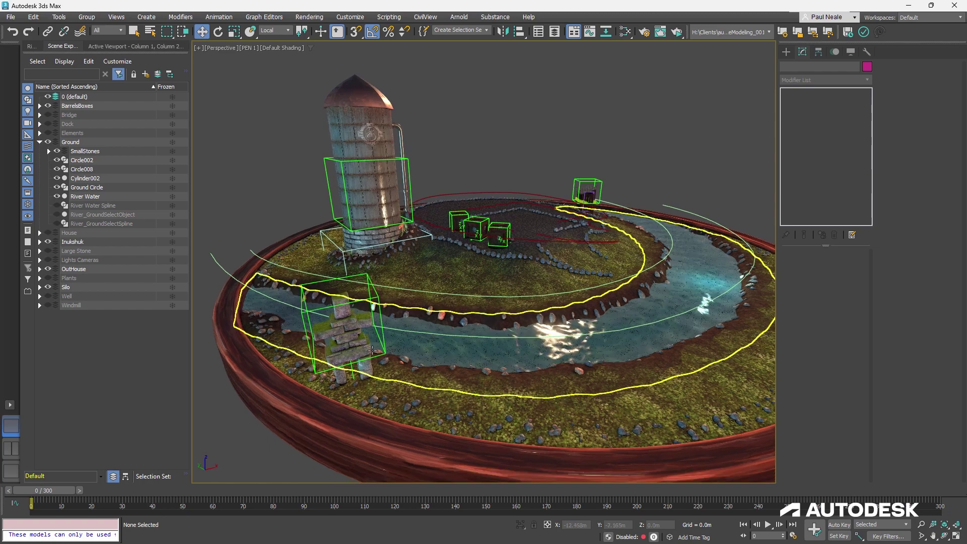
left_click(387, 343)
left_click_drag(352, 311, 375, 316)
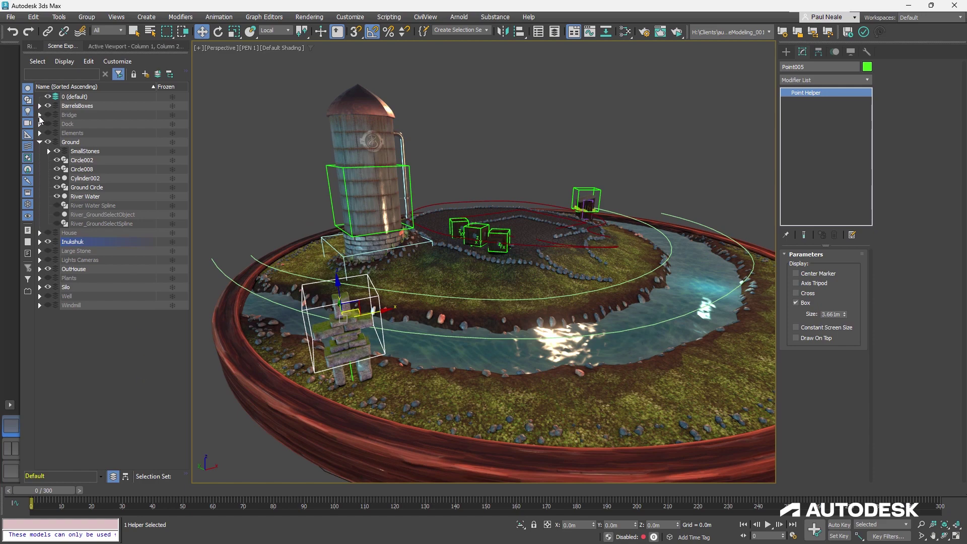
- Expand the Bridge layer and unhide it with the whole terrain in view
left_click(39, 116)
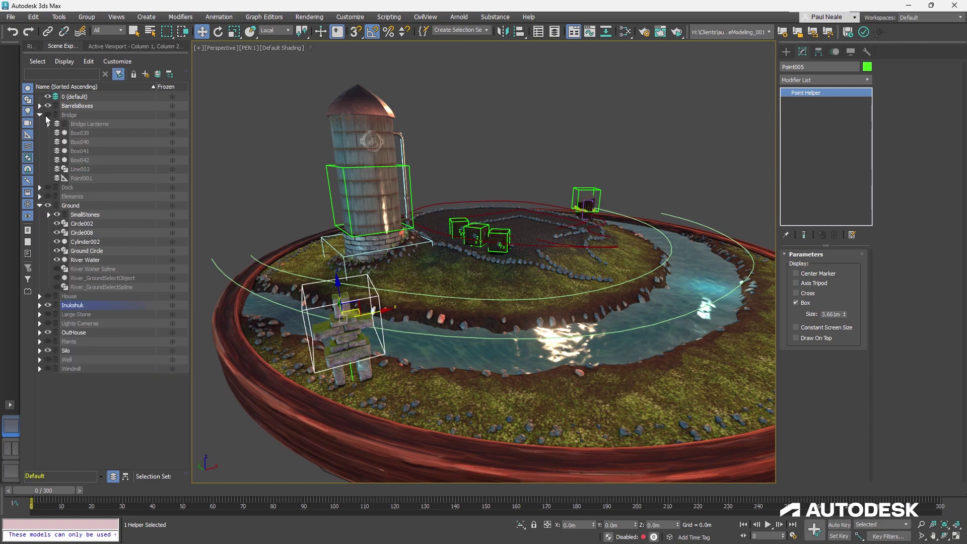
middle_click_drag(590, 363, 522, 350)
scroll(520, 324, "down", 3)
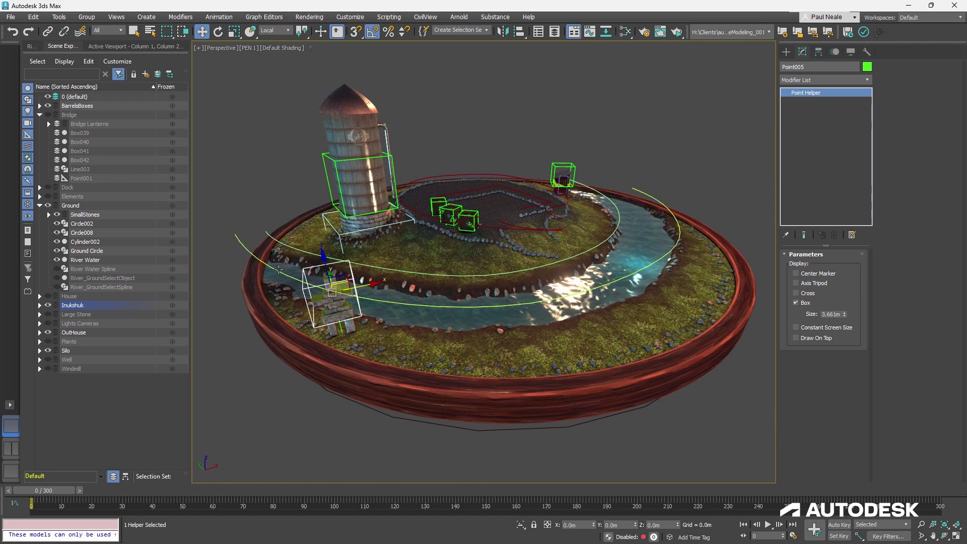
left_click(48, 115)
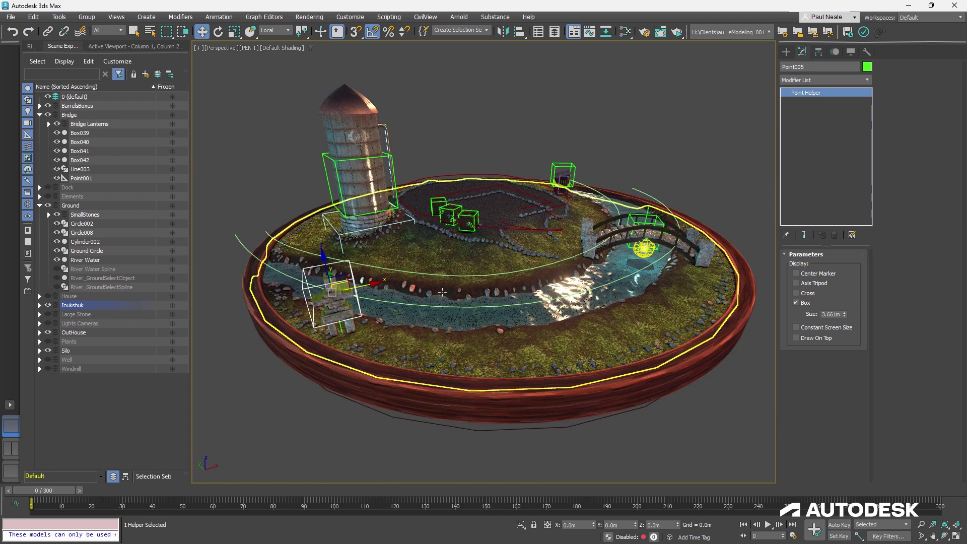
- Try moving the bridge's Point001 helper to another place along the river, and cancel the move
middle_click_drag(651, 301, 574, 302)
scroll(574, 302, "up", 2)
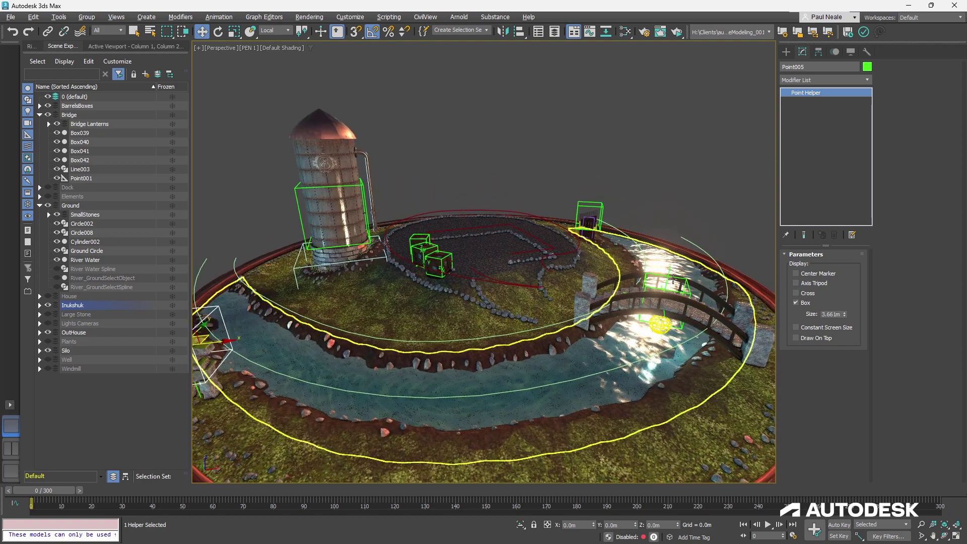
left_click(678, 292)
middle_click_drag(677, 292, 654, 290, "alt")
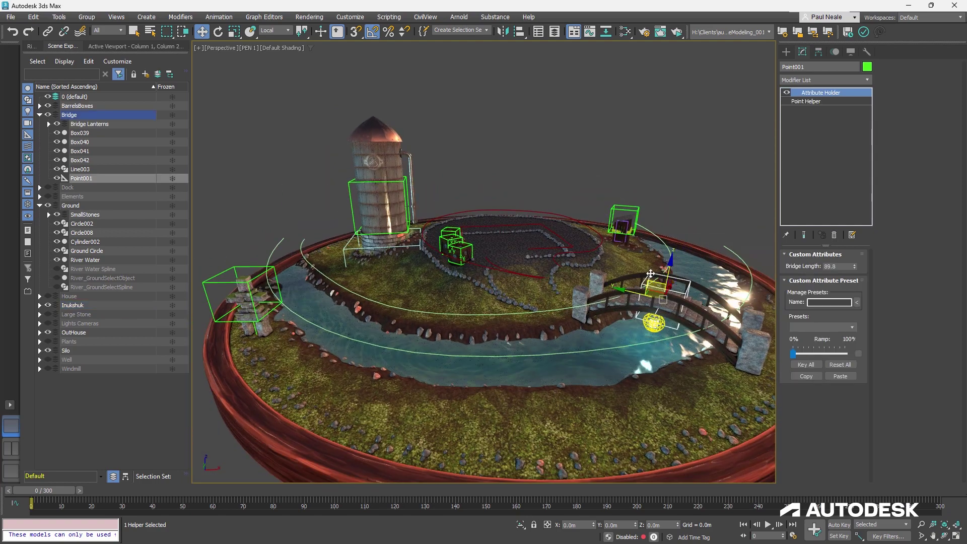
left_click_drag(649, 283, 630, 244)
right_click(630, 245)
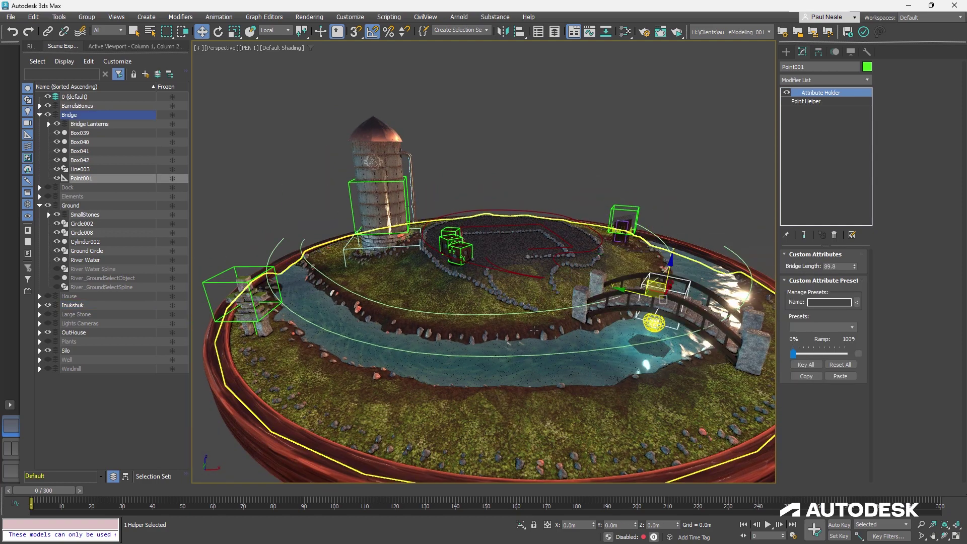
scroll(521, 308, "down", 3)
middle_click_drag(531, 315, 539, 286, "alt")
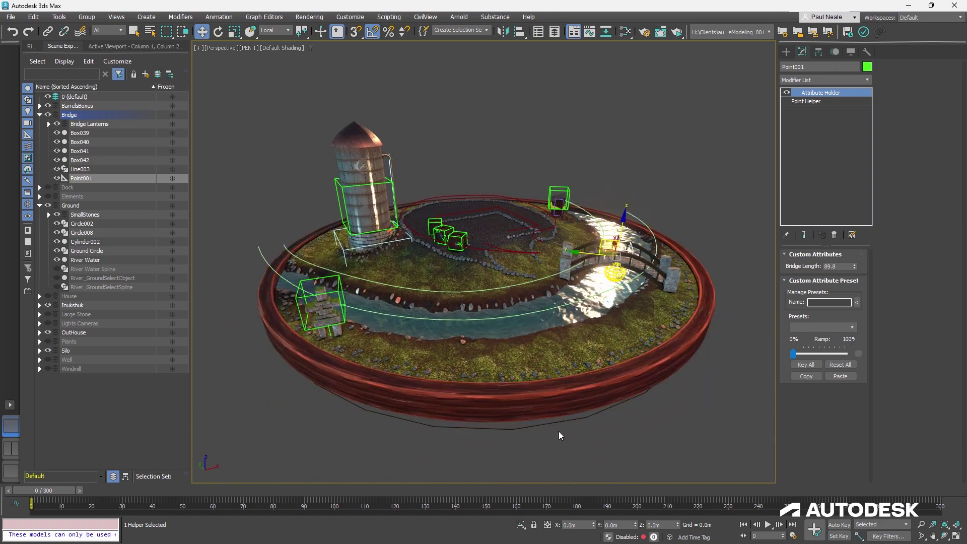